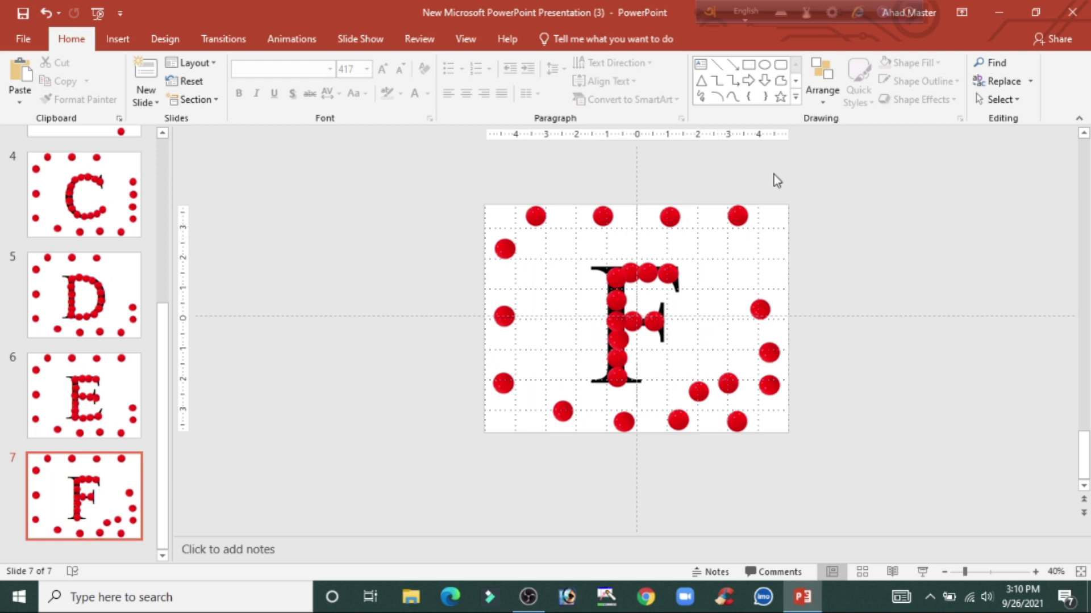
Step: Delete all spare red balls surrounding the letter on slide 7 and erase the black guide letter F
drag(397, 162, 877, 265)
click(877, 265)
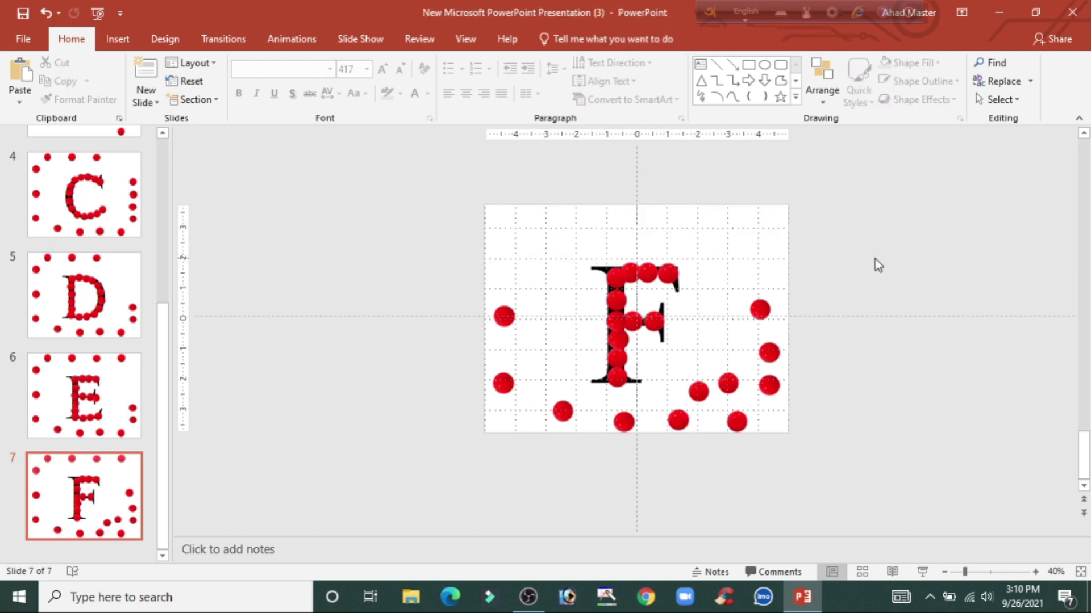
drag(390, 253, 562, 498)
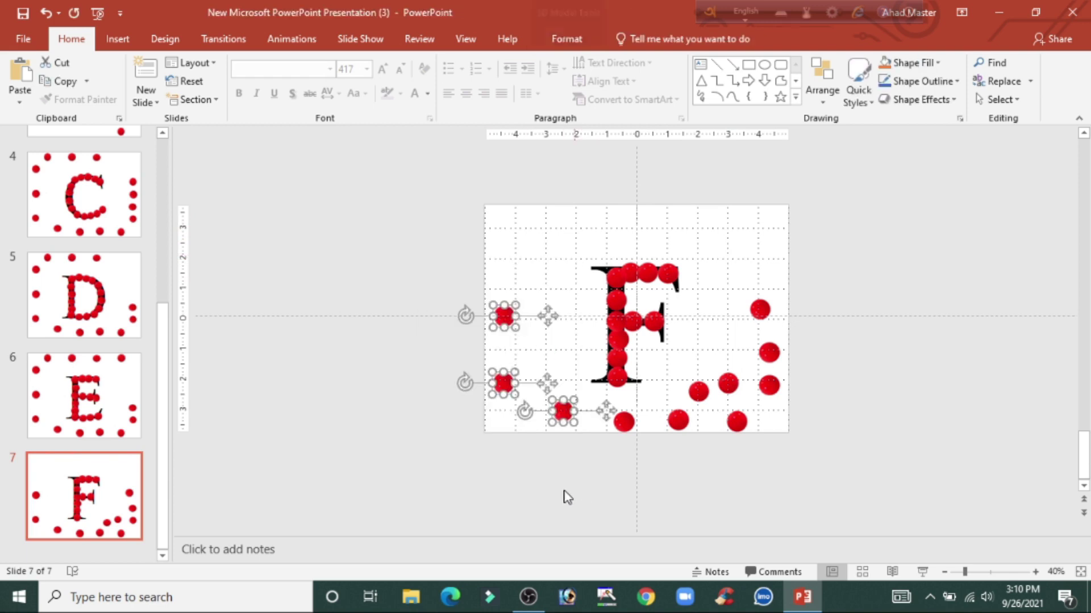
key(Delete)
drag(906, 278, 673, 455)
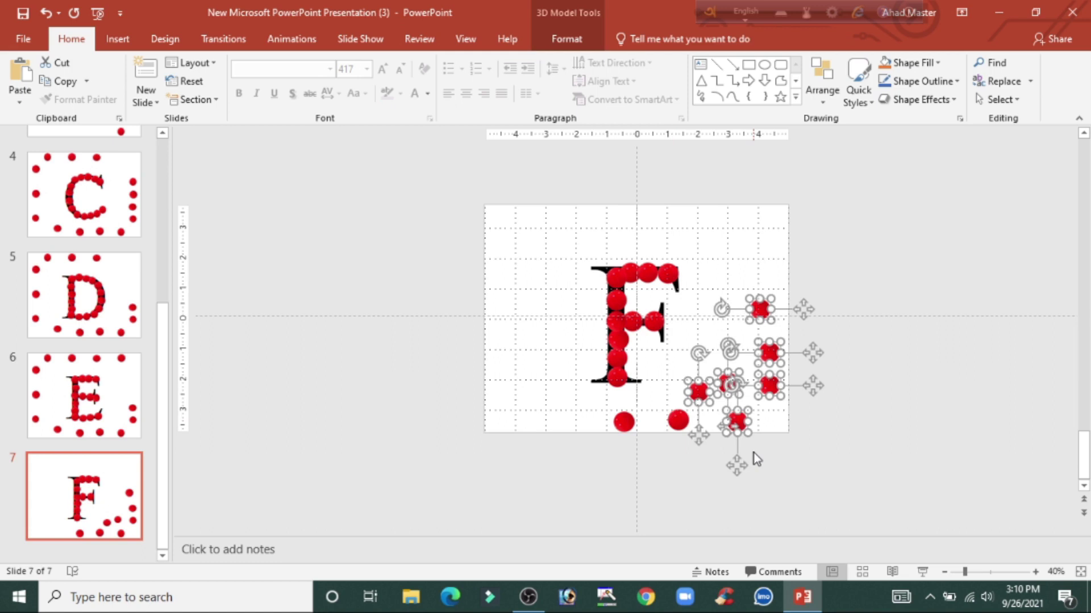
key(Delete)
click(678, 421)
key(Delete)
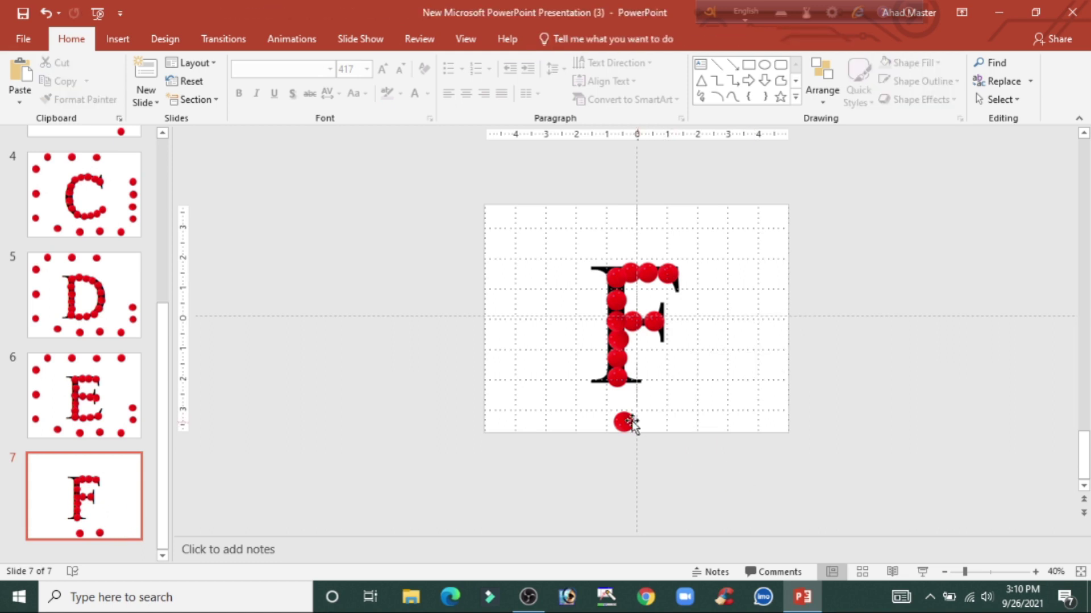
click(623, 422)
key(Delete)
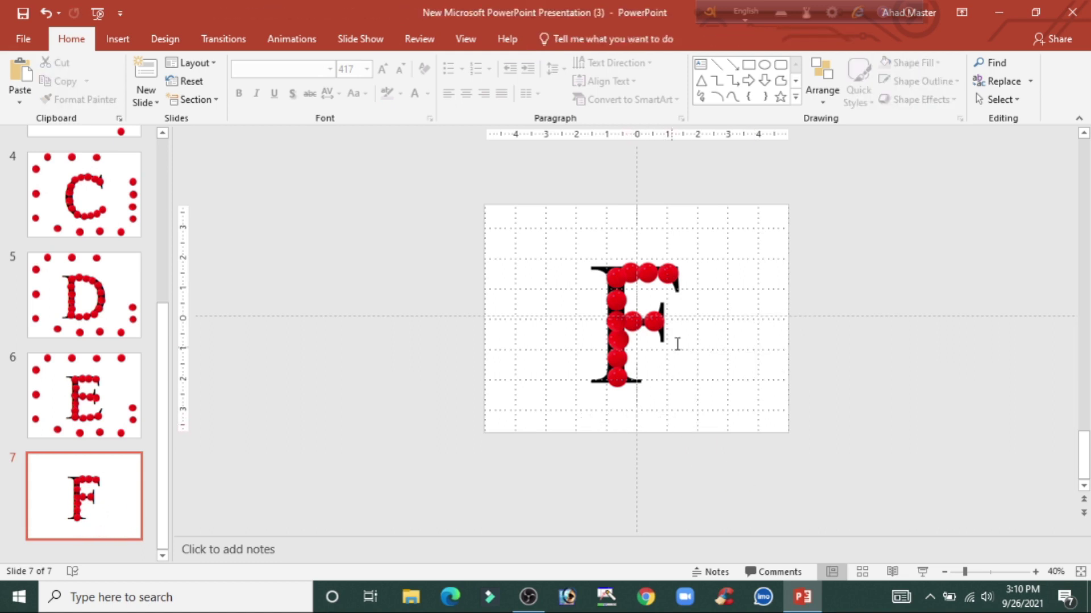
click(673, 324)
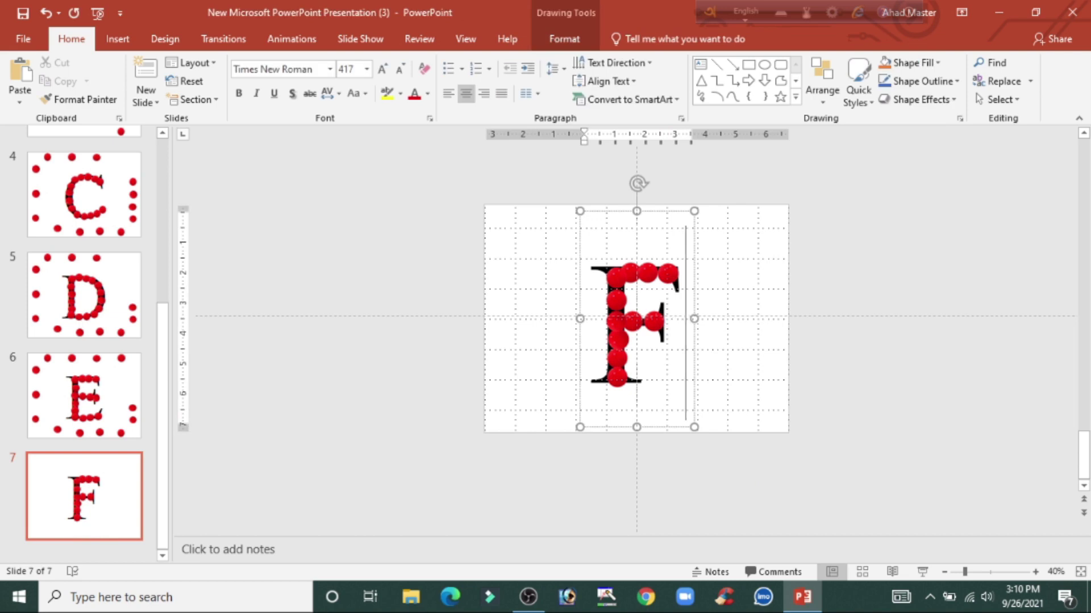
key(BackSpace)
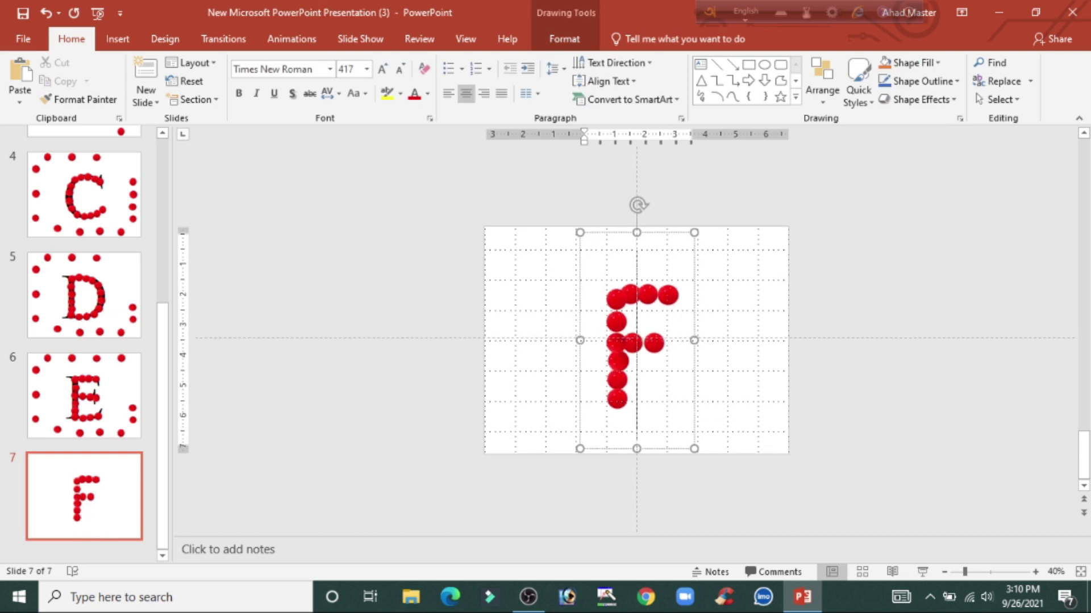
Step: On slide 6, remove the unused red balls around the E and erase the black guide letter beneath it
click(91, 392)
drag(404, 175, 827, 245)
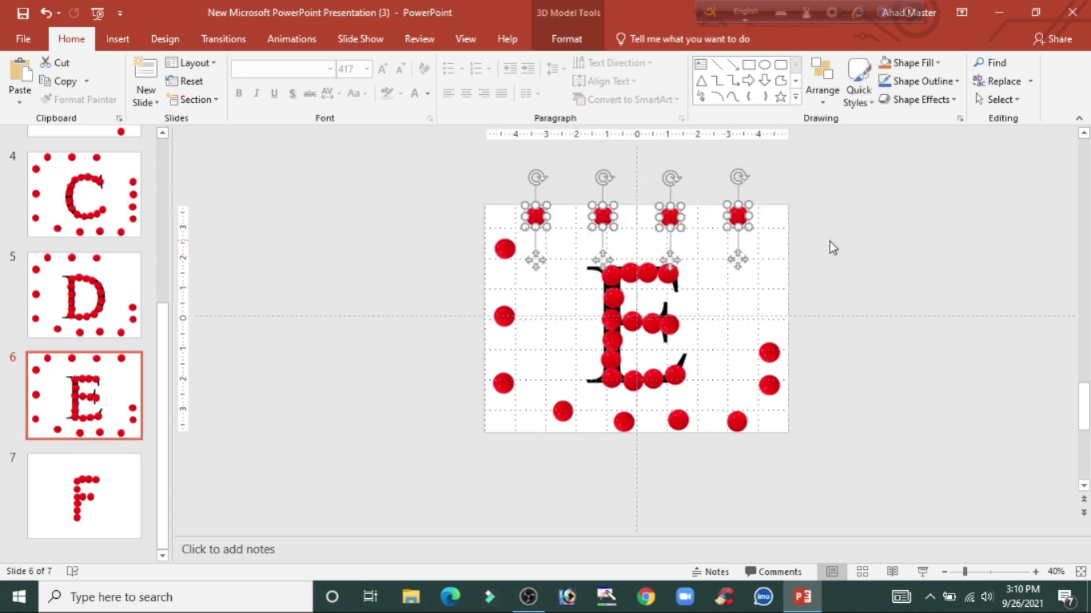
key(Delete)
drag(378, 186, 578, 450)
key(Delete)
drag(882, 271, 704, 454)
key(Delete)
click(687, 362)
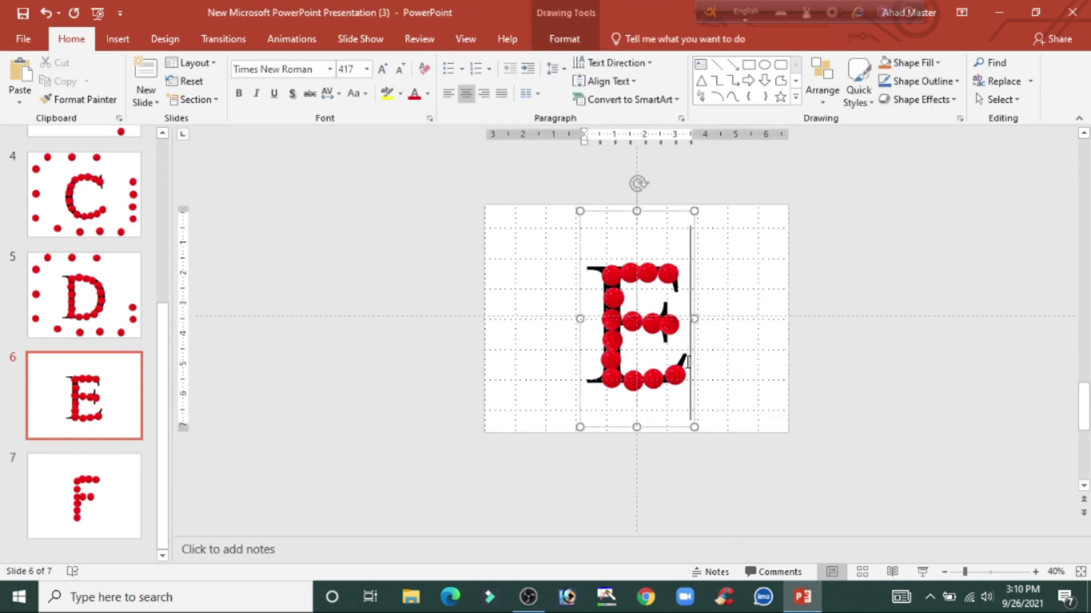
key(BackSpace)
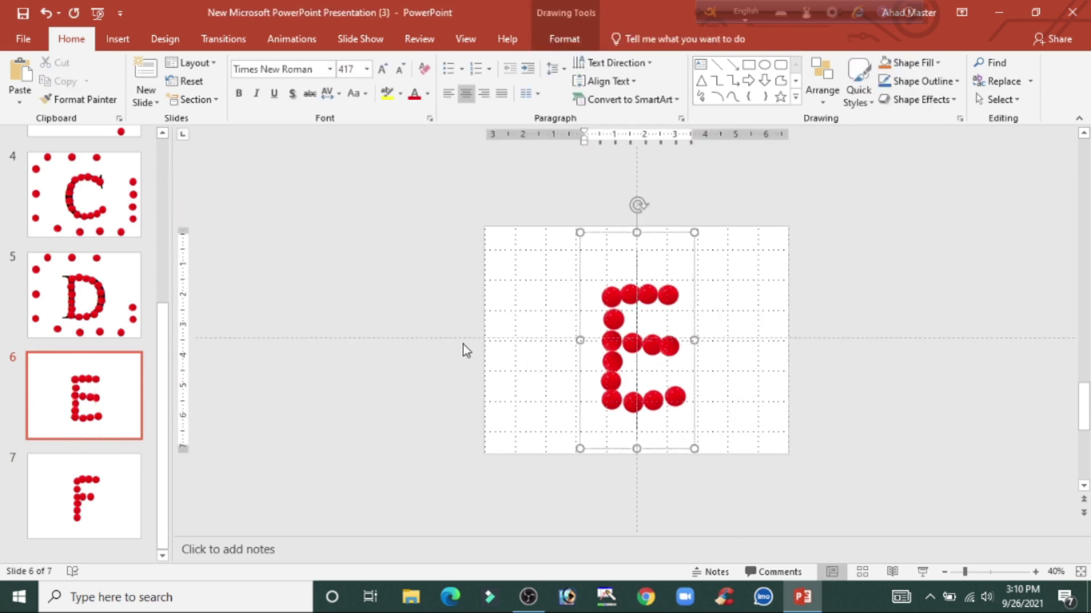
Step: Clear the leftover outer red balls from slide 5 and erase the black guide letter D
click(124, 287)
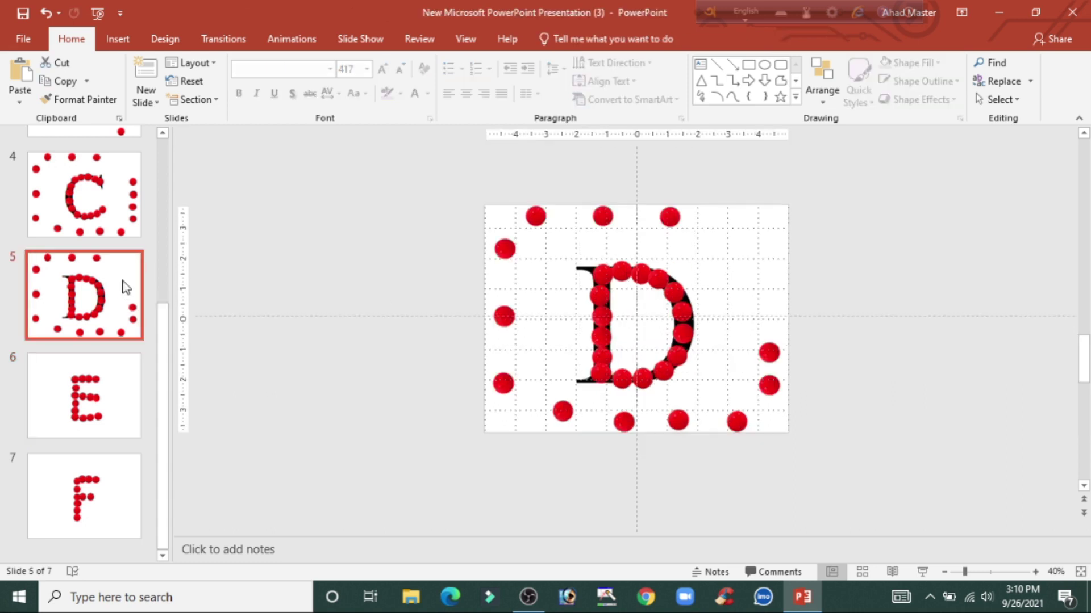
drag(350, 171, 829, 264)
key(Delete)
drag(332, 193, 584, 492)
key(Delete)
drag(932, 329, 703, 482)
key(Delete)
drag(856, 481, 540, 400)
key(Delete)
click(696, 331)
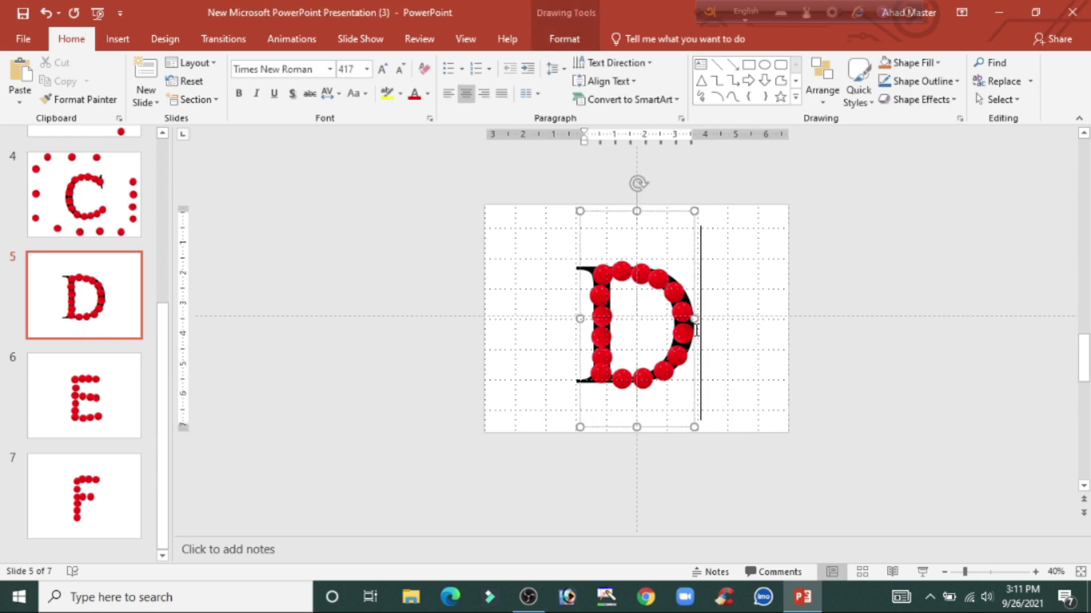
key(BackSpace)
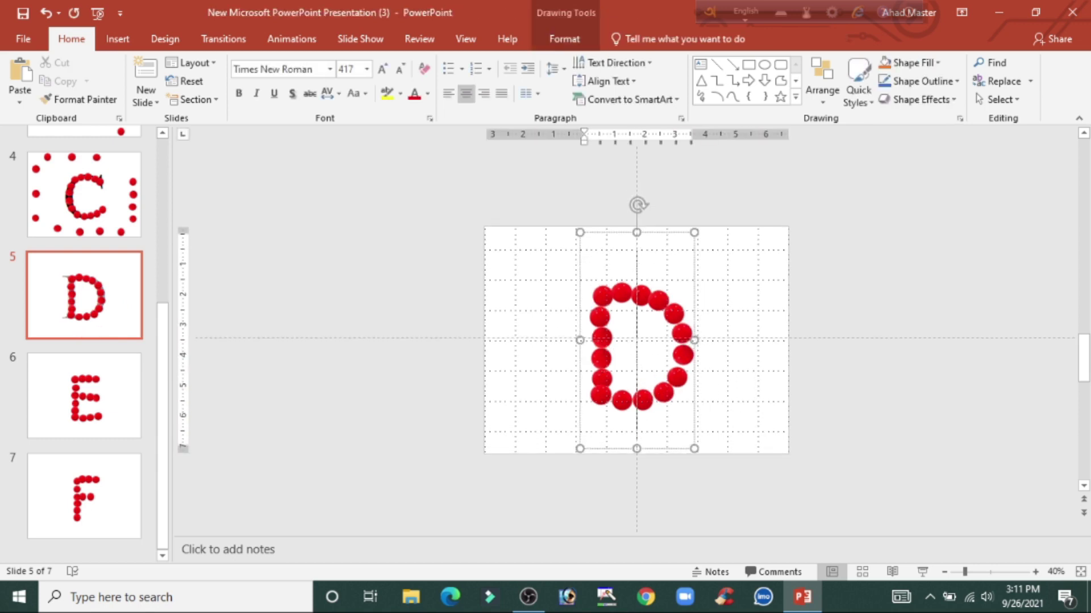
Step: Remove the spare red balls around the C on slide 4 and erase its black guide letter
click(131, 219)
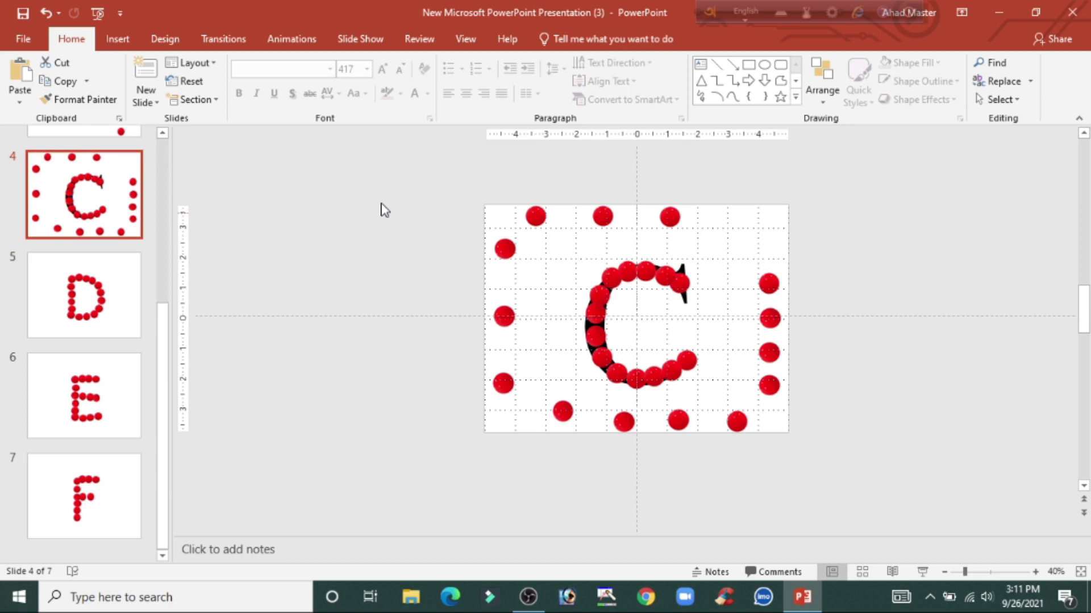
drag(360, 158, 717, 451)
key(Delete)
key(Delete)
drag(304, 165, 585, 469)
key(Delete)
drag(805, 484, 556, 410)
key(Delete)
click(687, 333)
key(BackSpace)
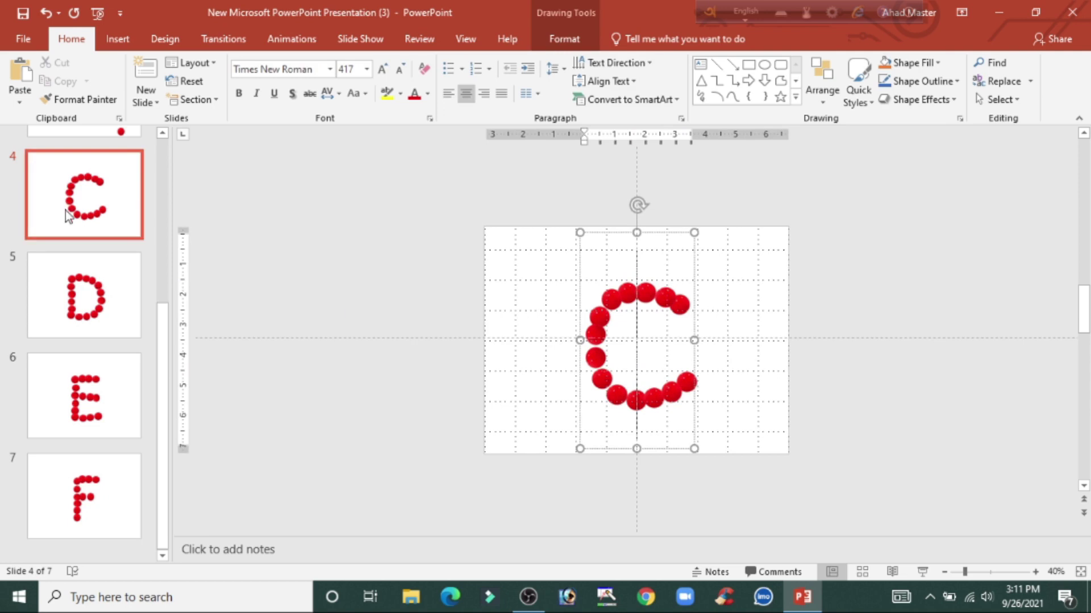
Step: On slide 3, delete the unused outer red balls and erase the black guide letter B
drag(163, 367, 188, 206)
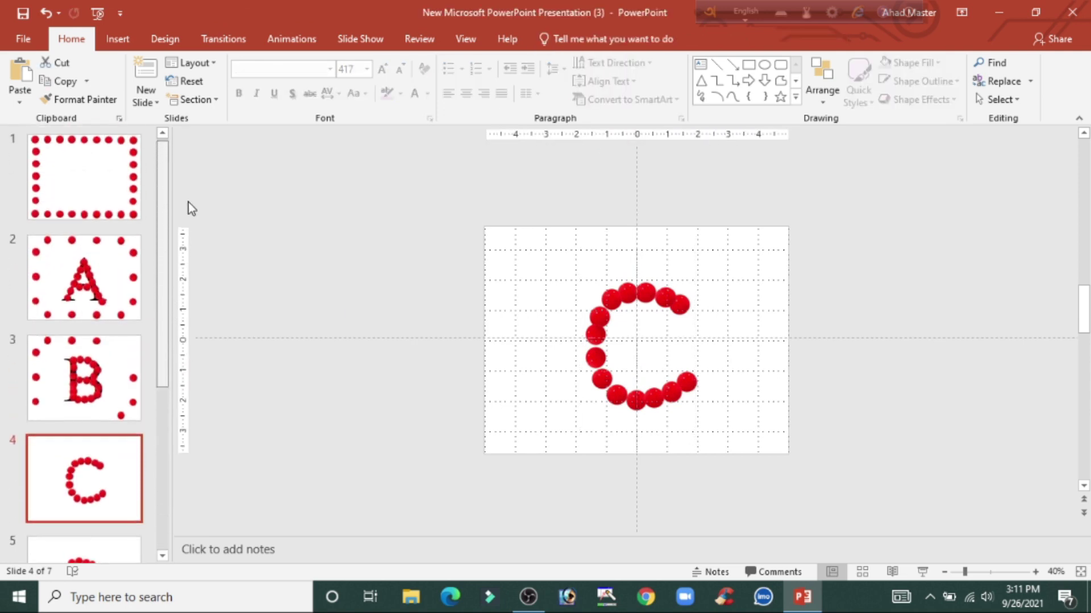
click(109, 373)
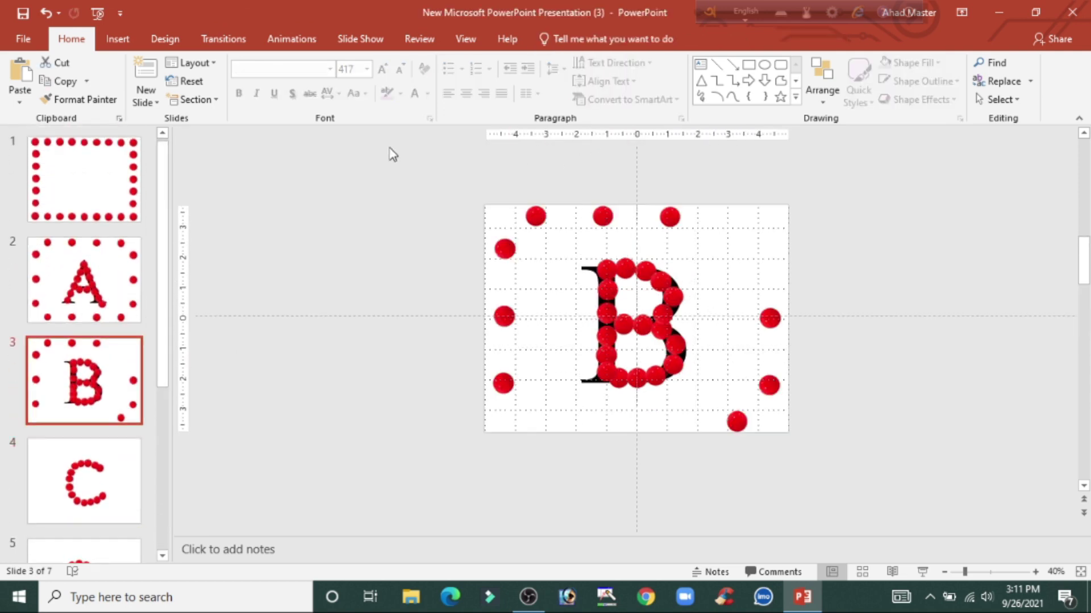
drag(425, 173, 734, 246)
key(Delete)
drag(281, 176, 570, 451)
key(Delete)
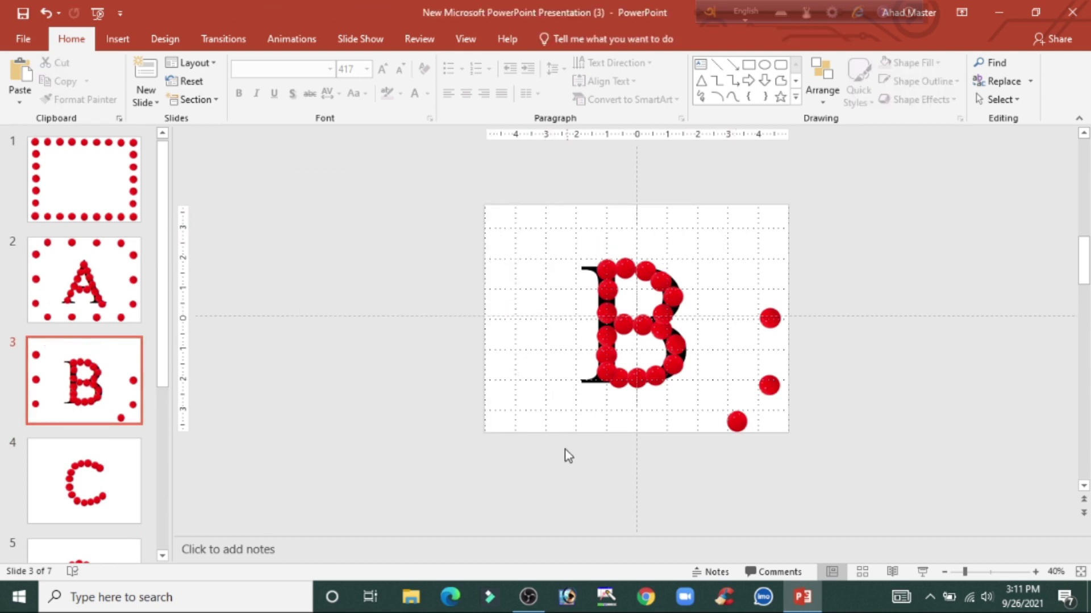
drag(956, 287, 721, 499)
key(Delete)
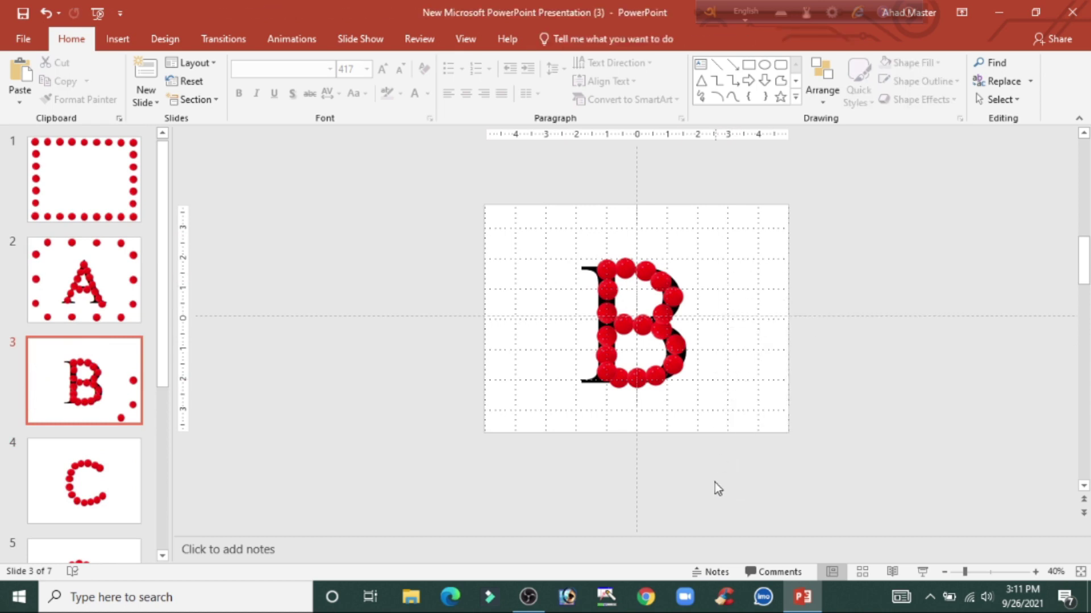
click(688, 349)
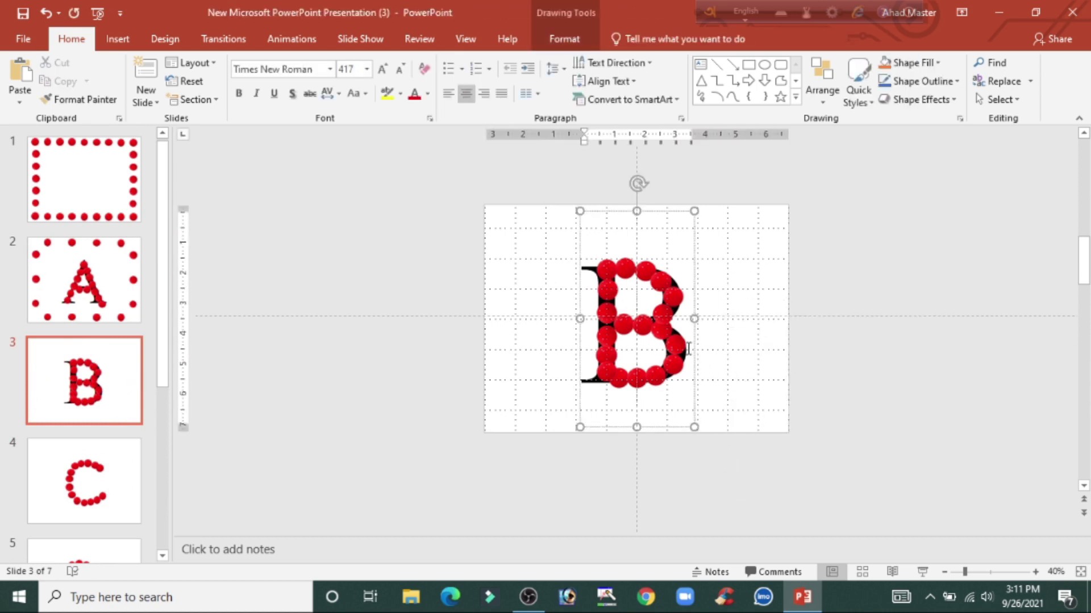
key(BackSpace)
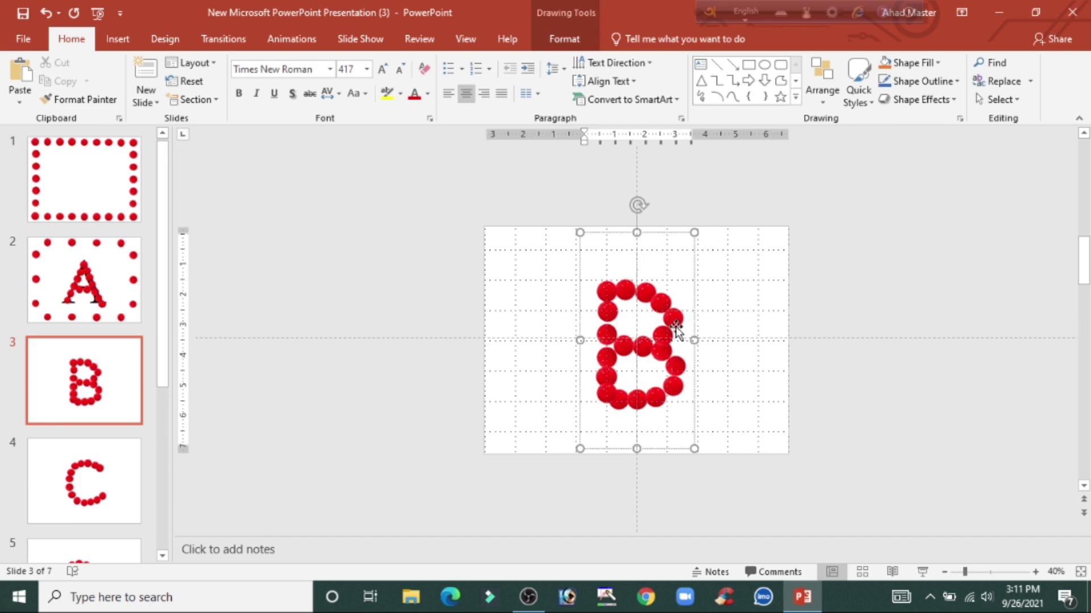
Step: Reposition balls in the B's upper curve, vertical stem and lower curve to even out their spacing
click(670, 335)
drag(671, 335, 673, 334)
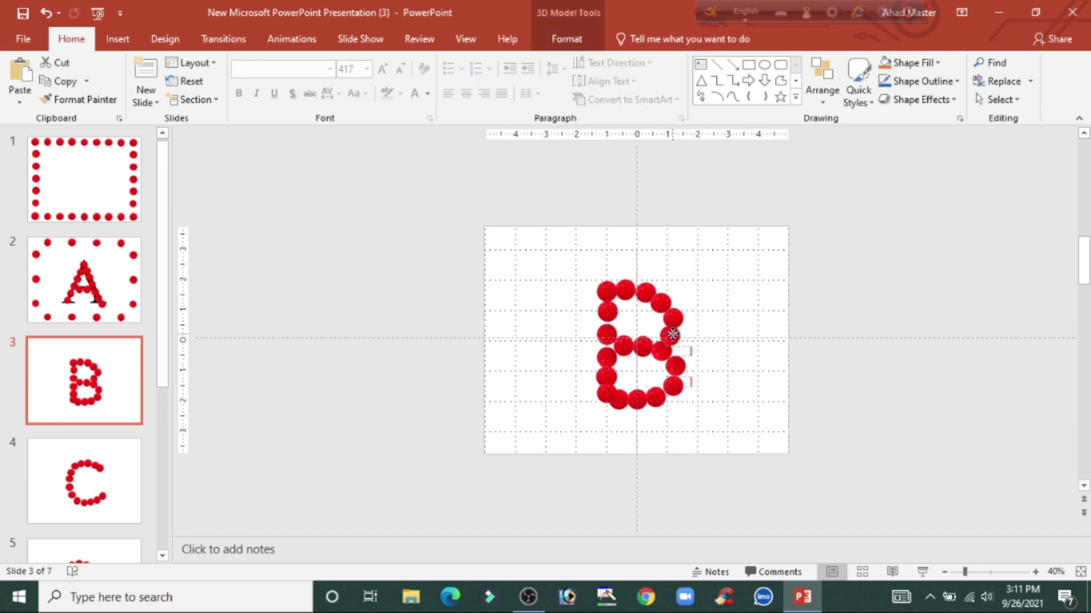
drag(646, 292, 675, 333)
click(671, 334)
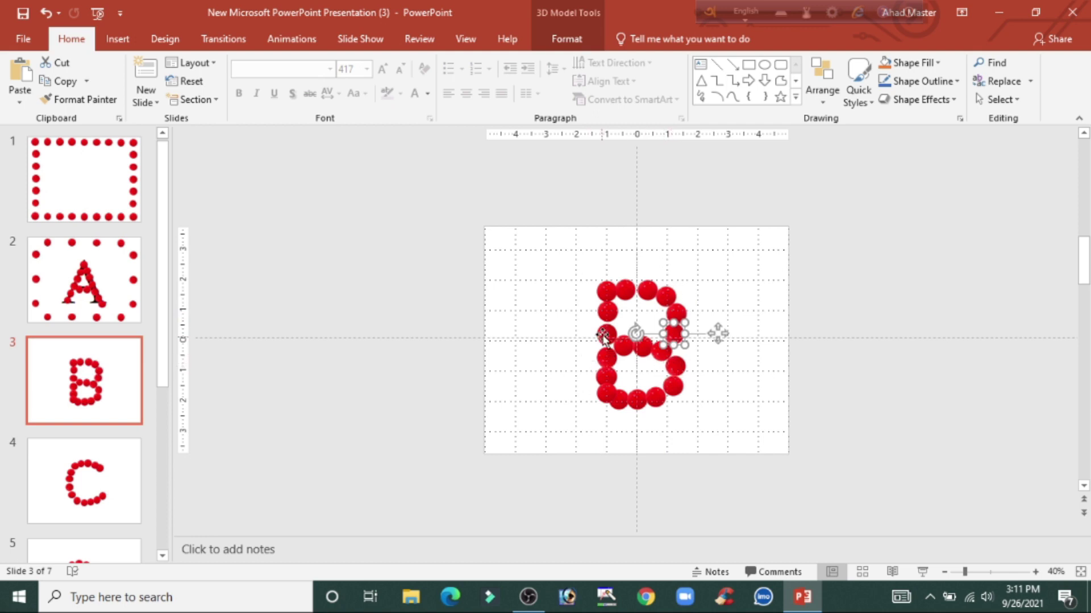
click(604, 357)
drag(603, 357, 604, 353)
click(606, 376)
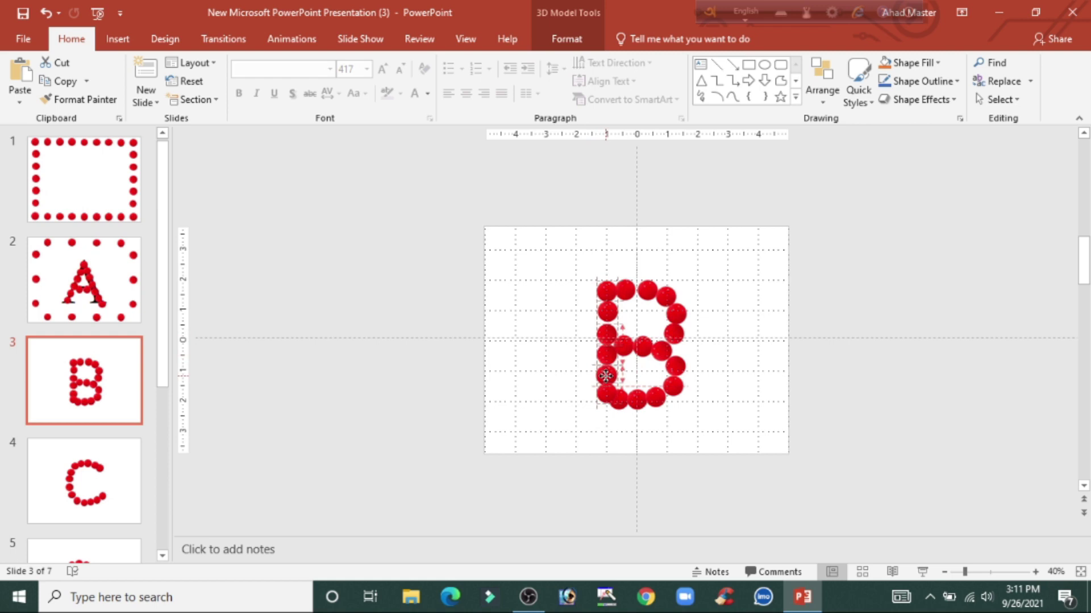
drag(675, 365, 673, 366)
Step: Delete the spare red balls around the edges of slide 2 and erase the black guide letter A
click(140, 277)
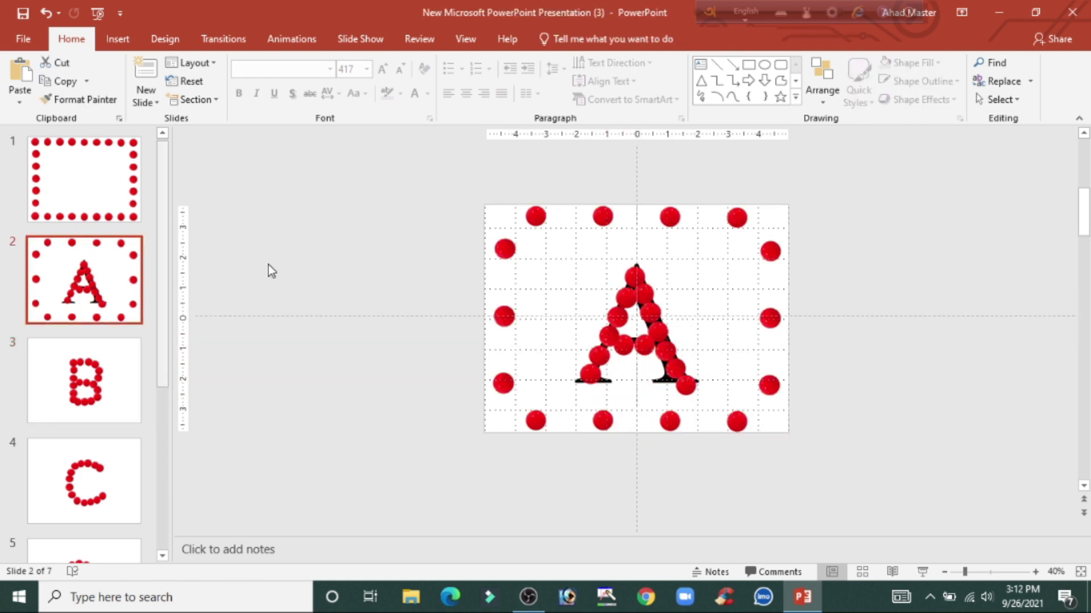
drag(409, 170, 713, 485)
key(Delete)
key(Delete)
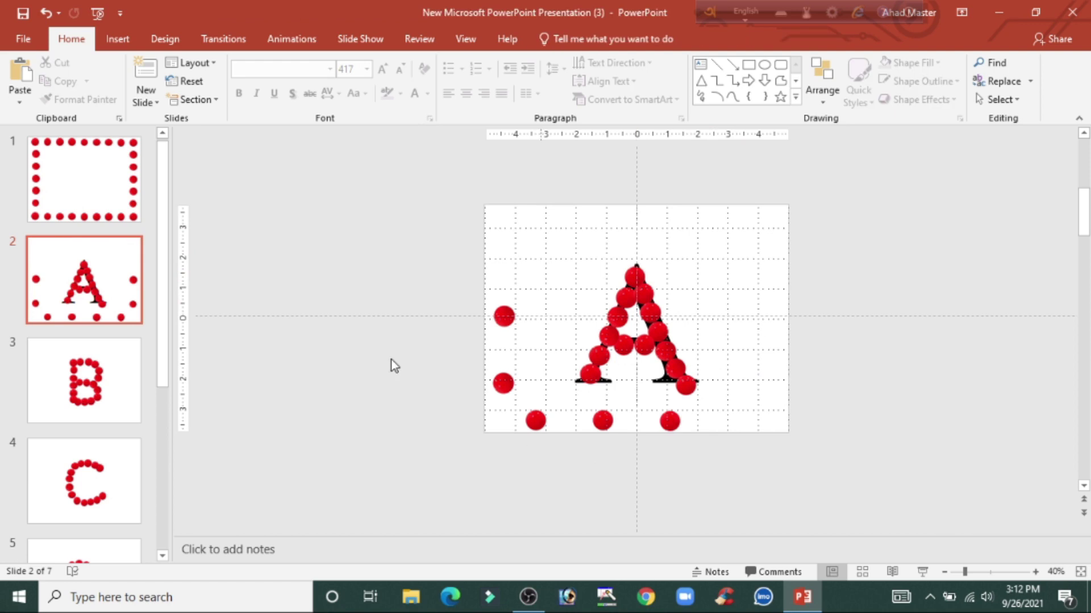
drag(310, 266, 578, 497)
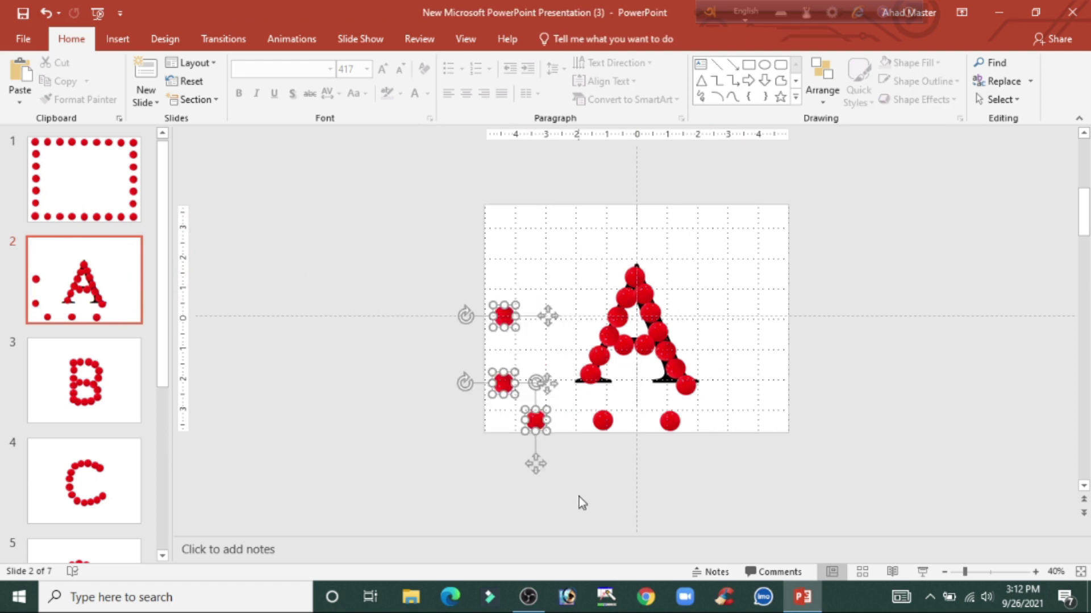
key(Delete)
drag(757, 476, 511, 400)
key(Delete)
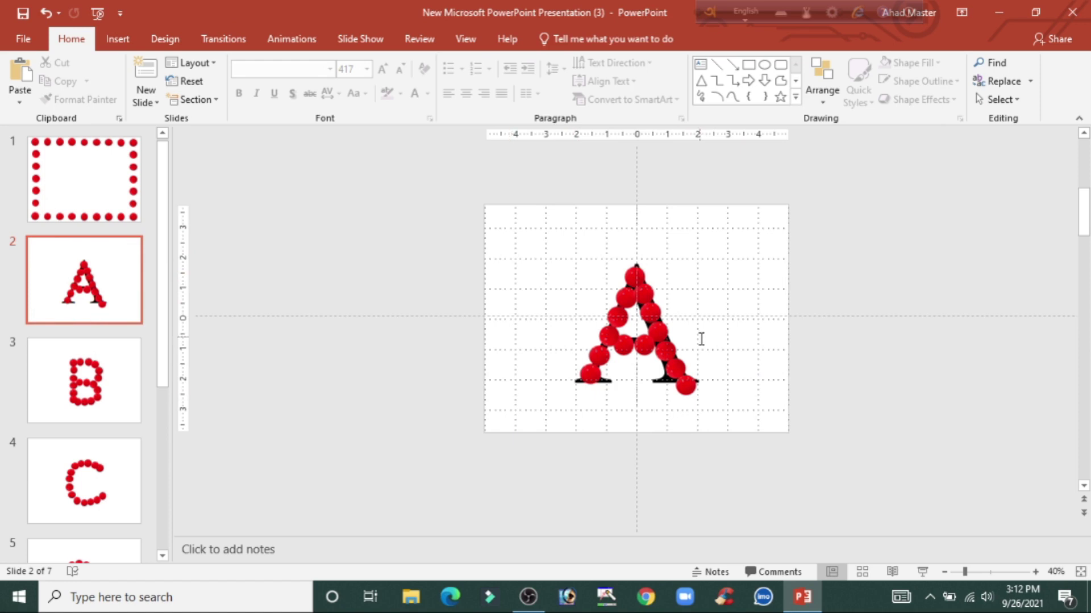
click(701, 339)
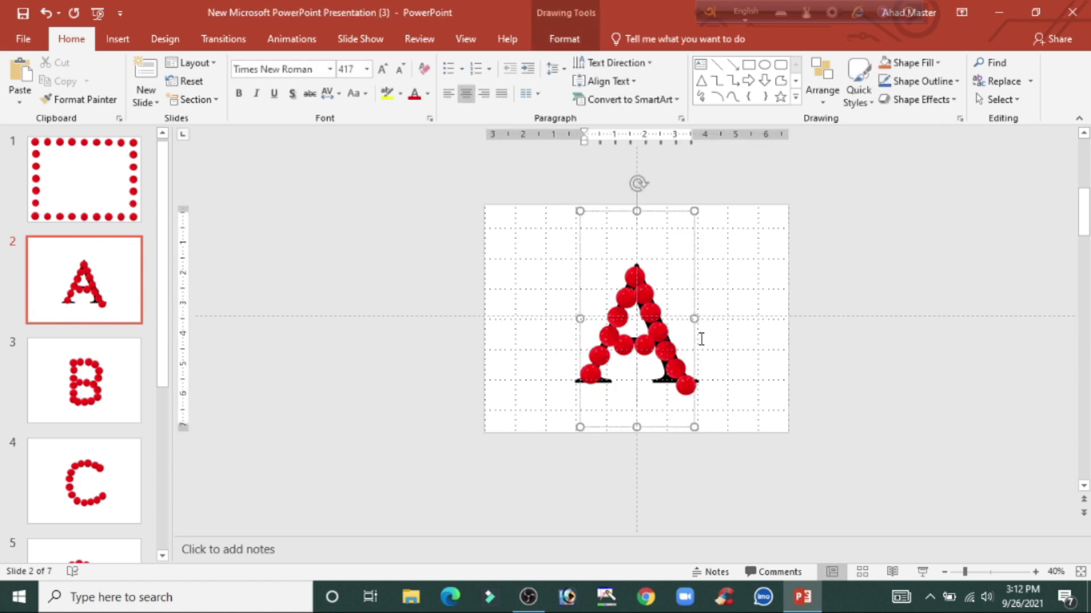
key(BackSpace)
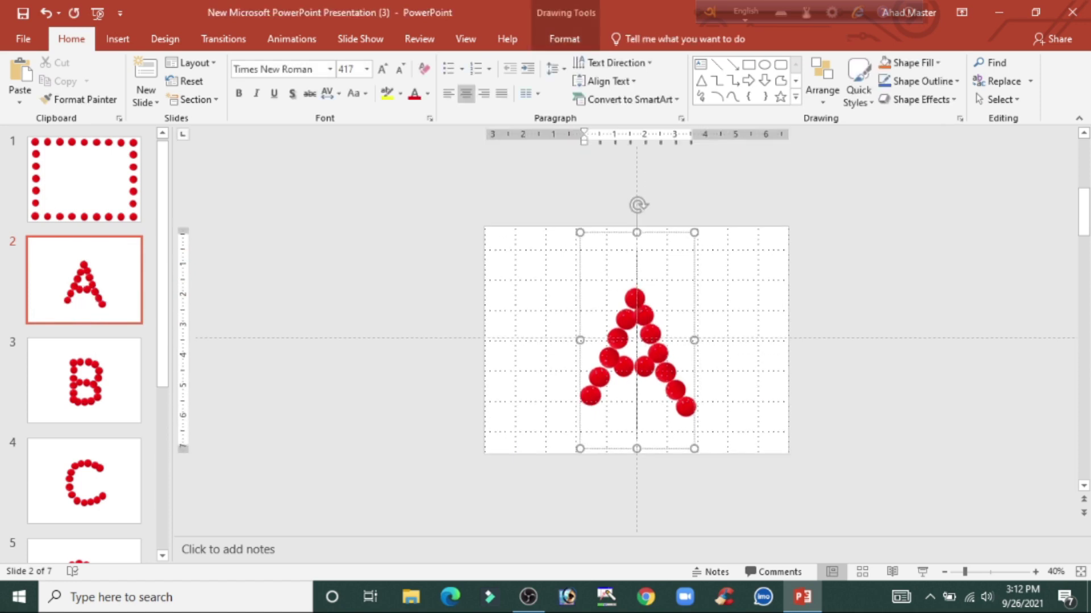
Step: Delete the lowest ball of the A's right leg and shift that leg's remaining balls to match the left leg
click(1010, 413)
drag(686, 406, 862, 401)
key(Delete)
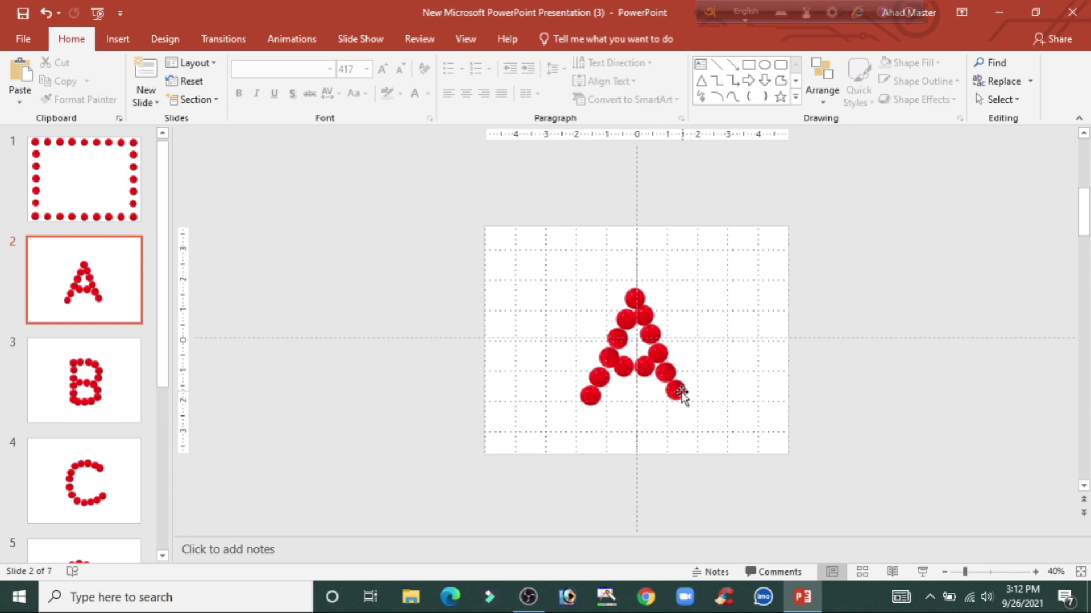
drag(676, 393, 665, 355)
click(861, 400)
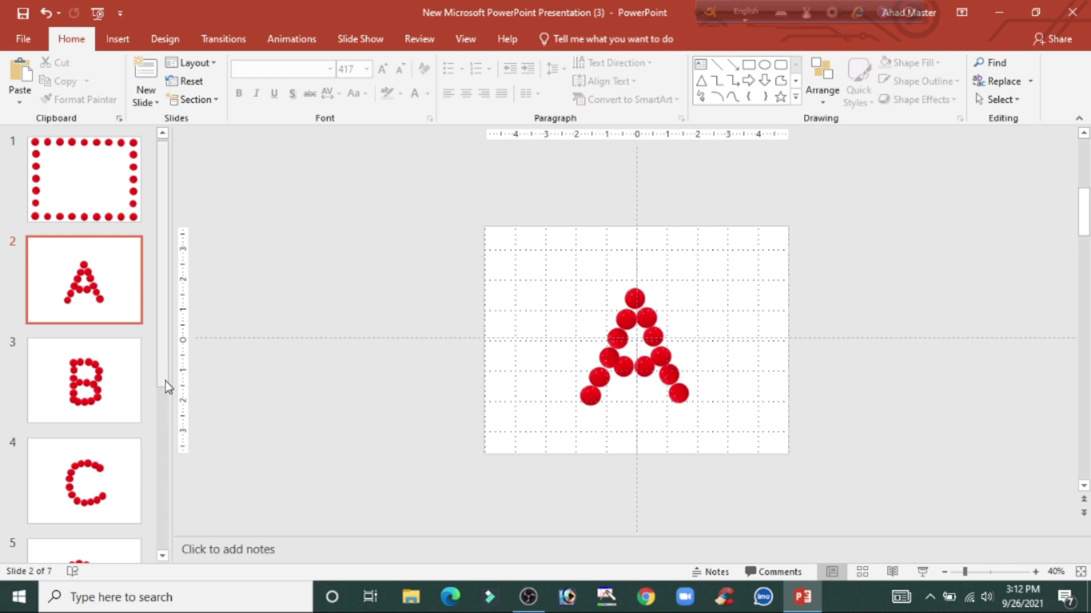
Step: Apply the Morph transition with the Objects effect and a 1.50-second duration to all slides
drag(164, 380, 164, 377)
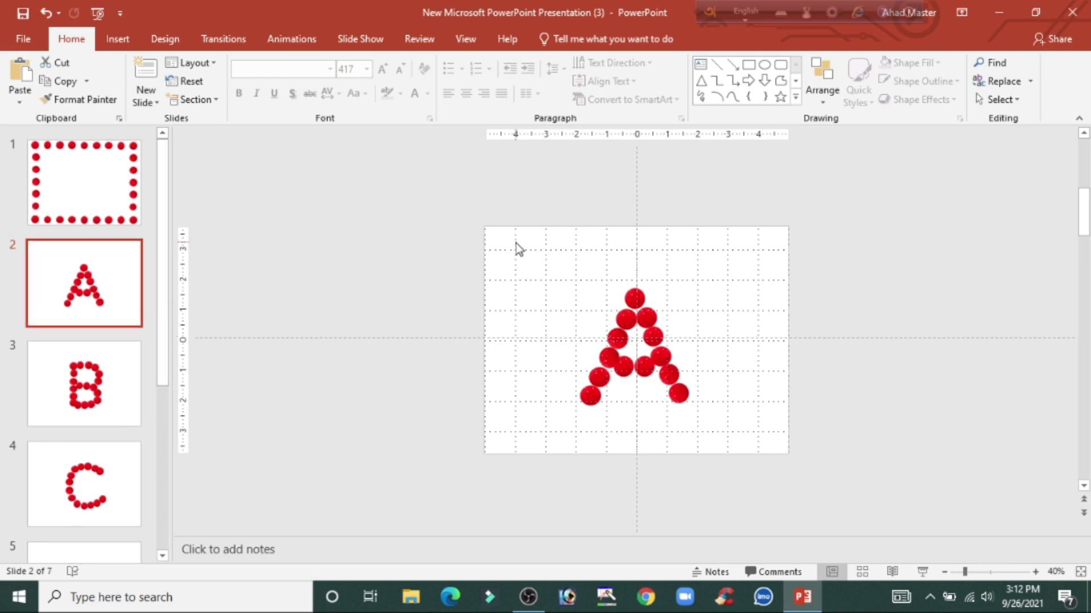
click(74, 163)
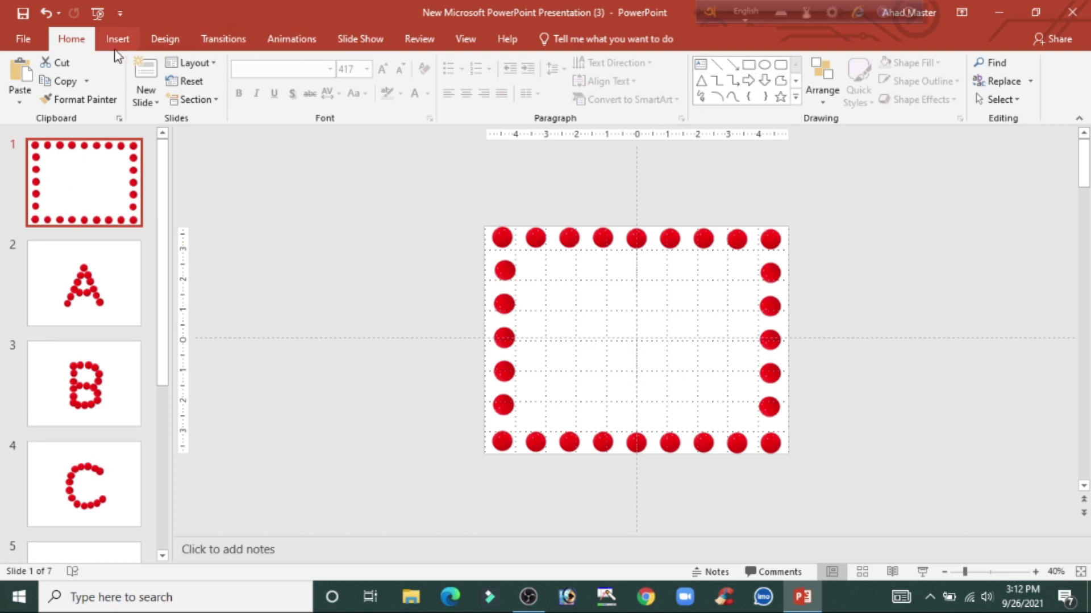
click(230, 43)
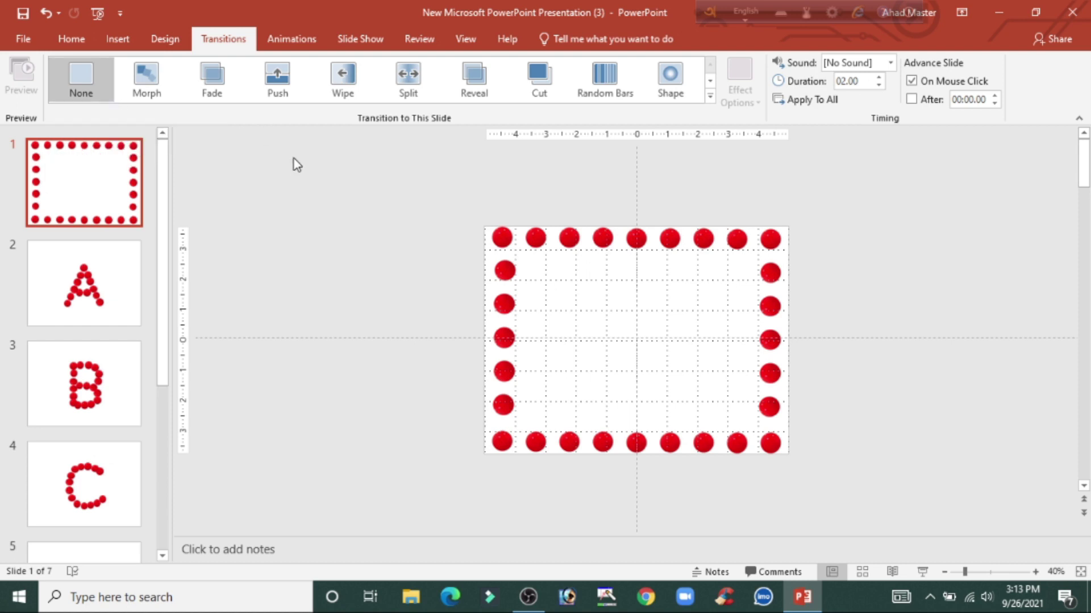
click(151, 76)
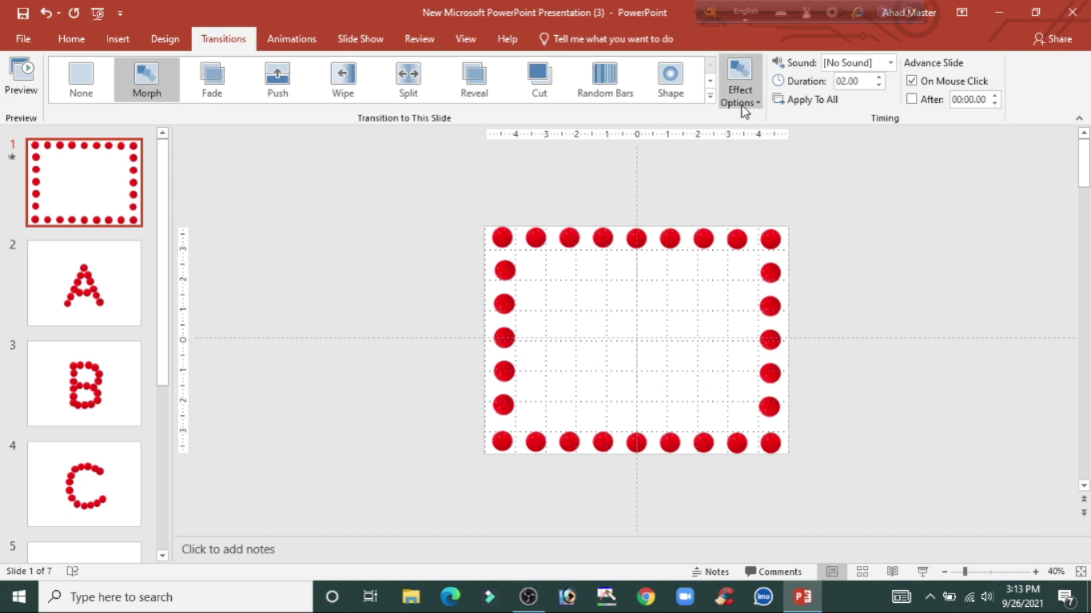
click(757, 105)
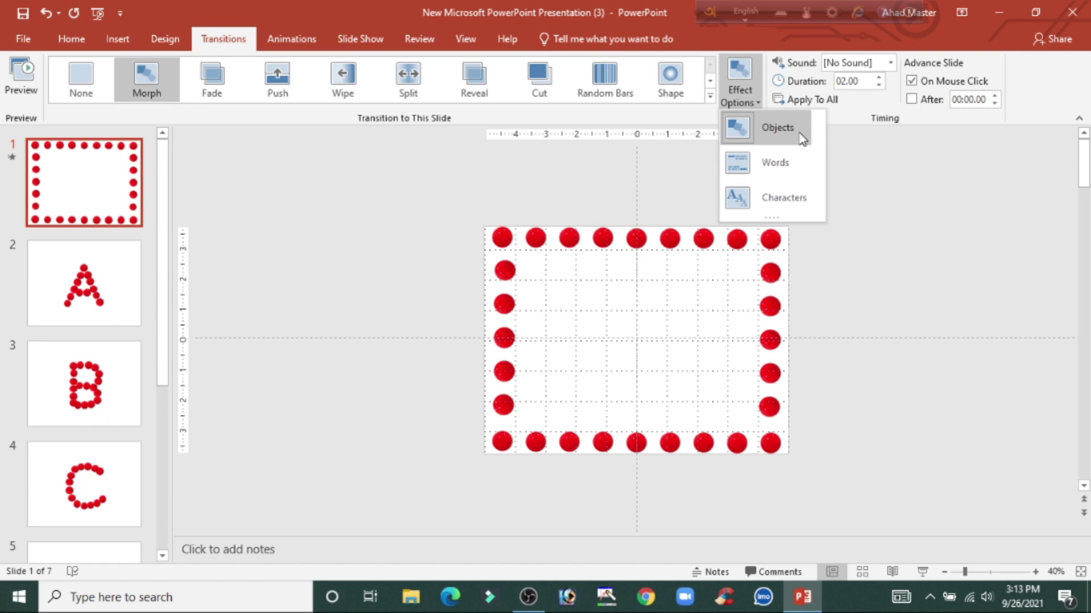
click(778, 132)
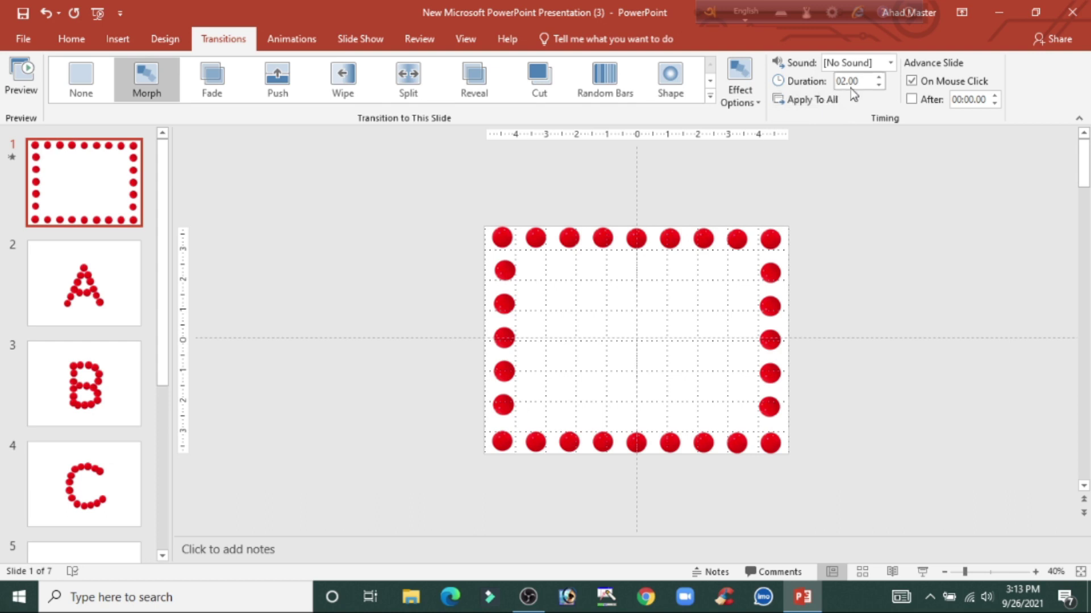
click(878, 85)
click(817, 108)
Step: Play the slide show from the ball frame through letters A to F to check the morphs, and end the show
click(922, 574)
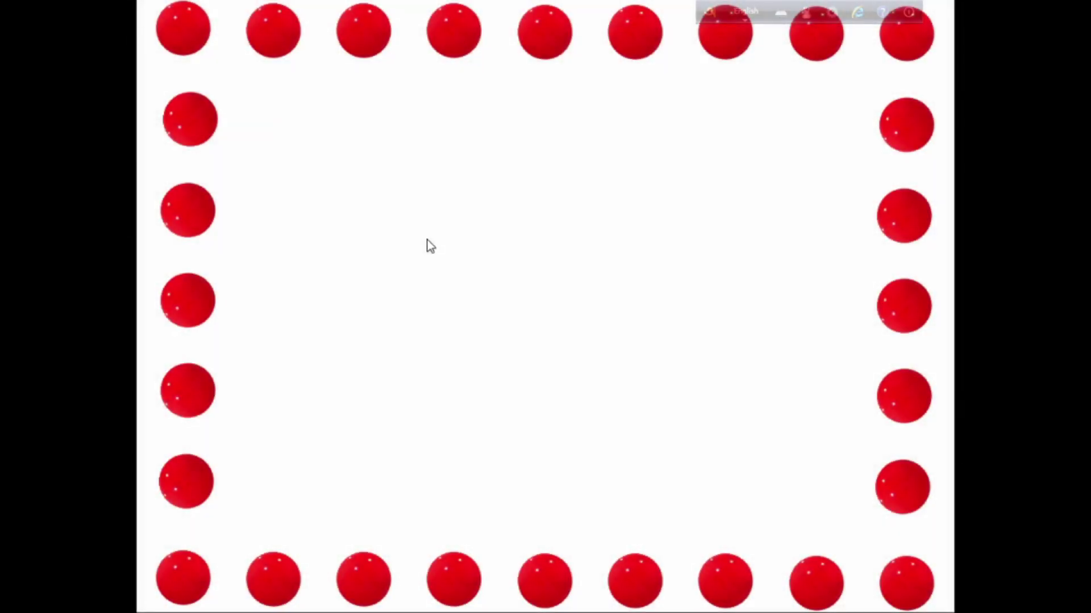
click(703, 189)
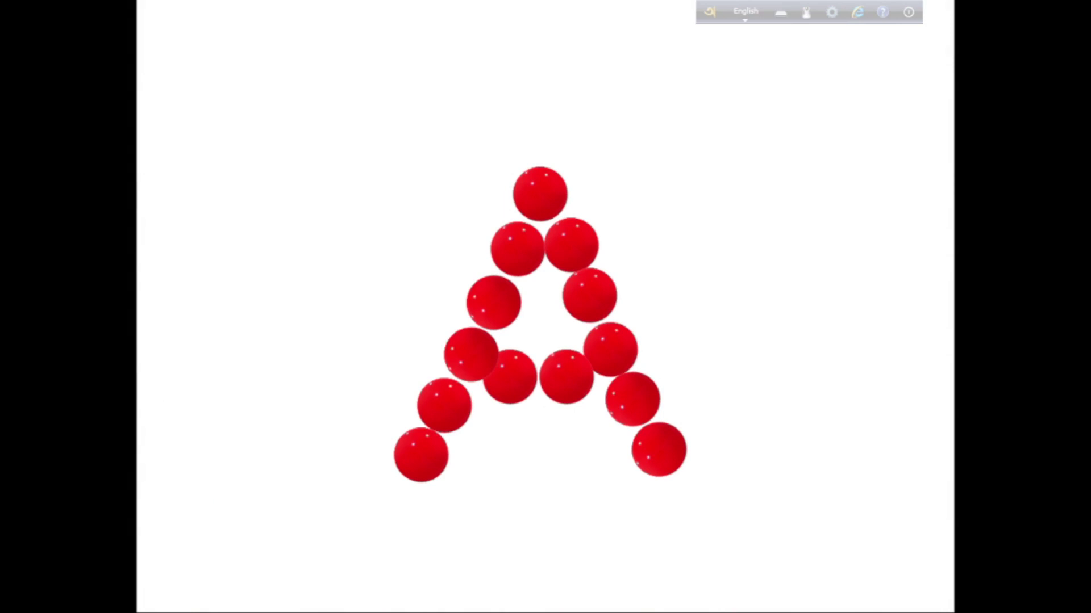
key(Right)
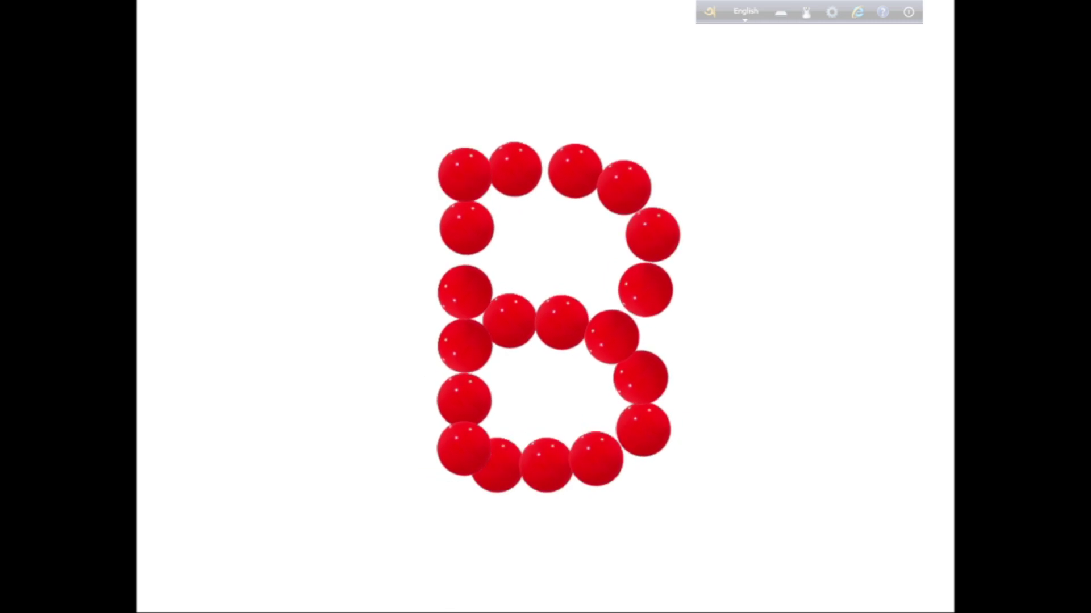
key(Right)
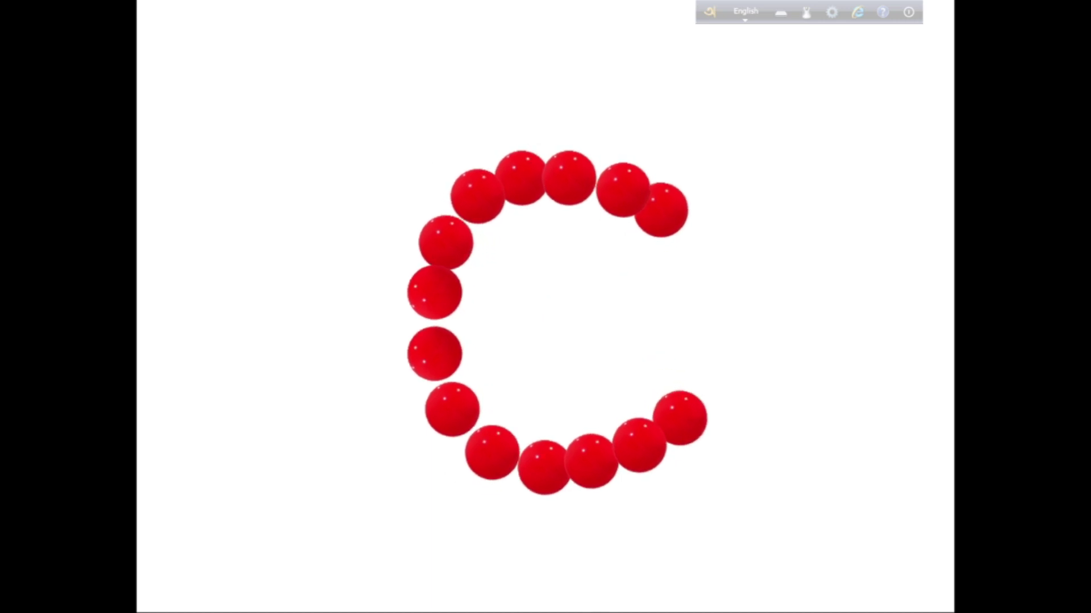
key(Right)
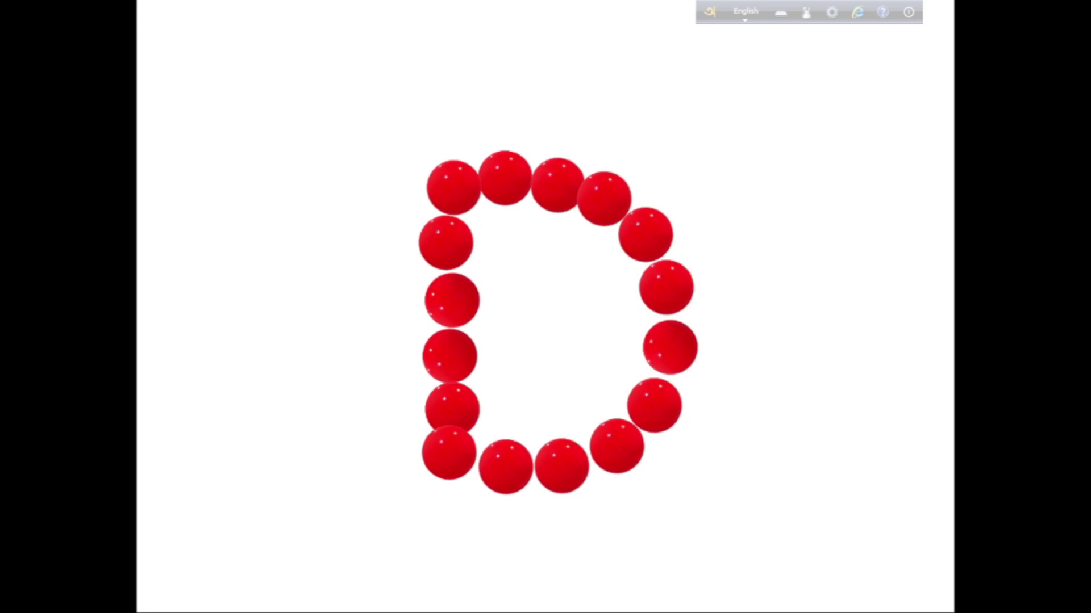
key(Right)
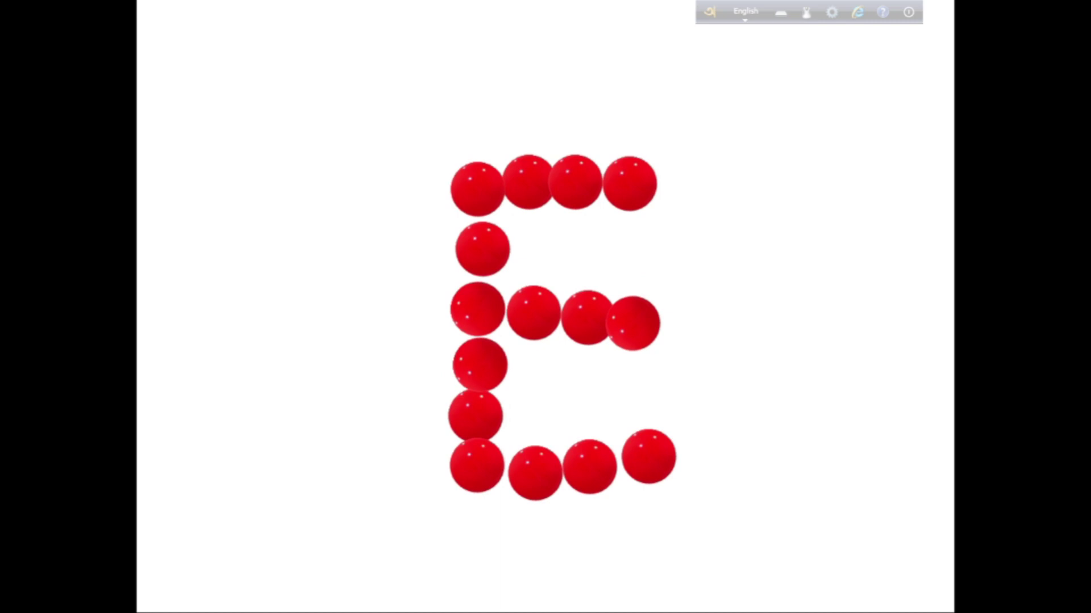
key(Right)
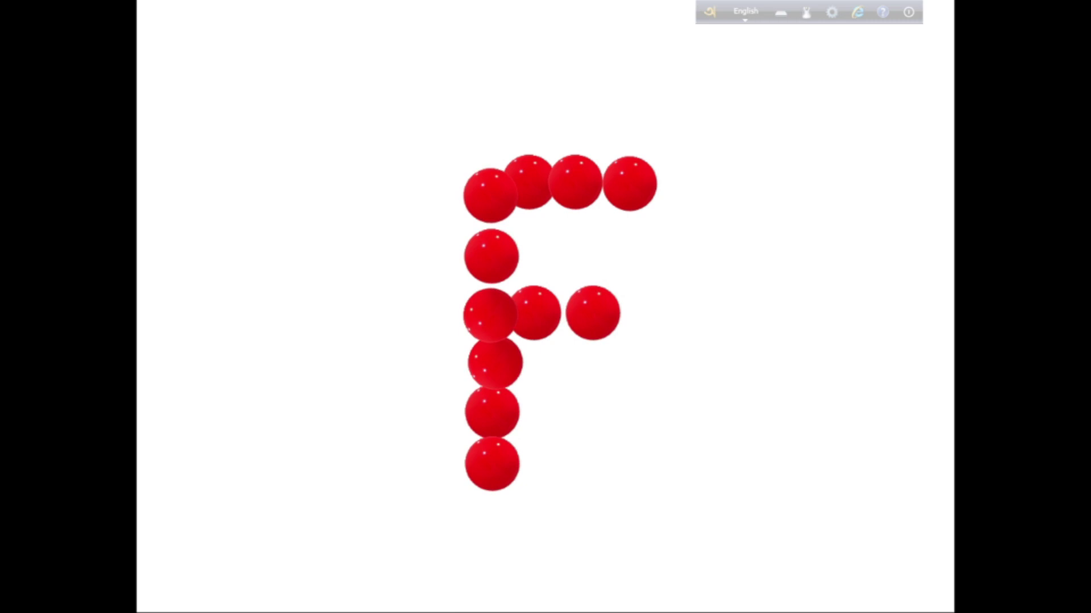
right_click(767, 171)
click(809, 403)
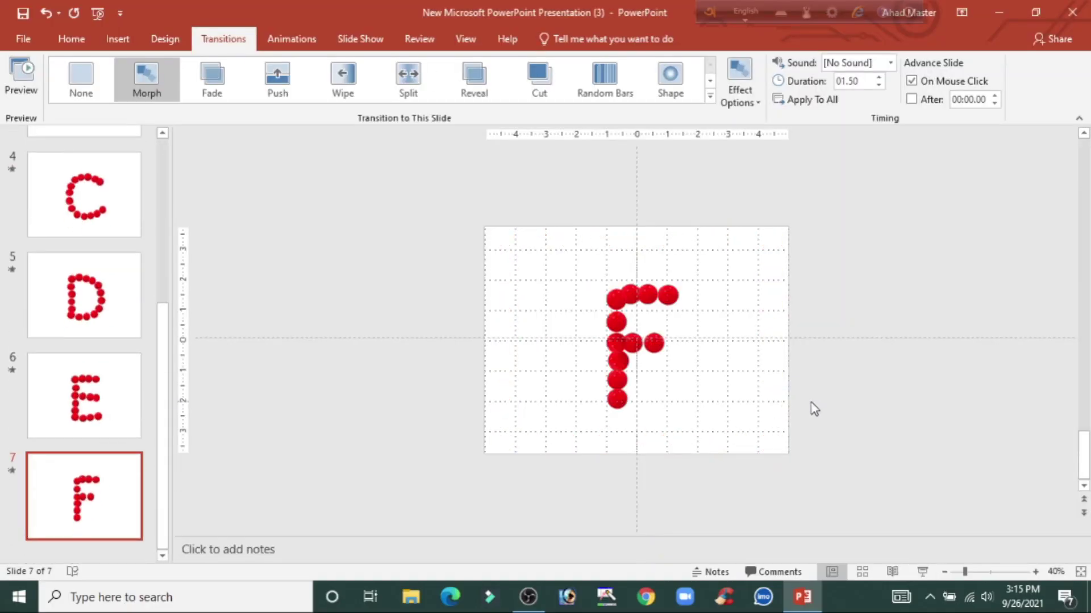
Step: Return to slide 1 and set up a video export with 4 seconds spent on each slide
drag(156, 360, 174, 200)
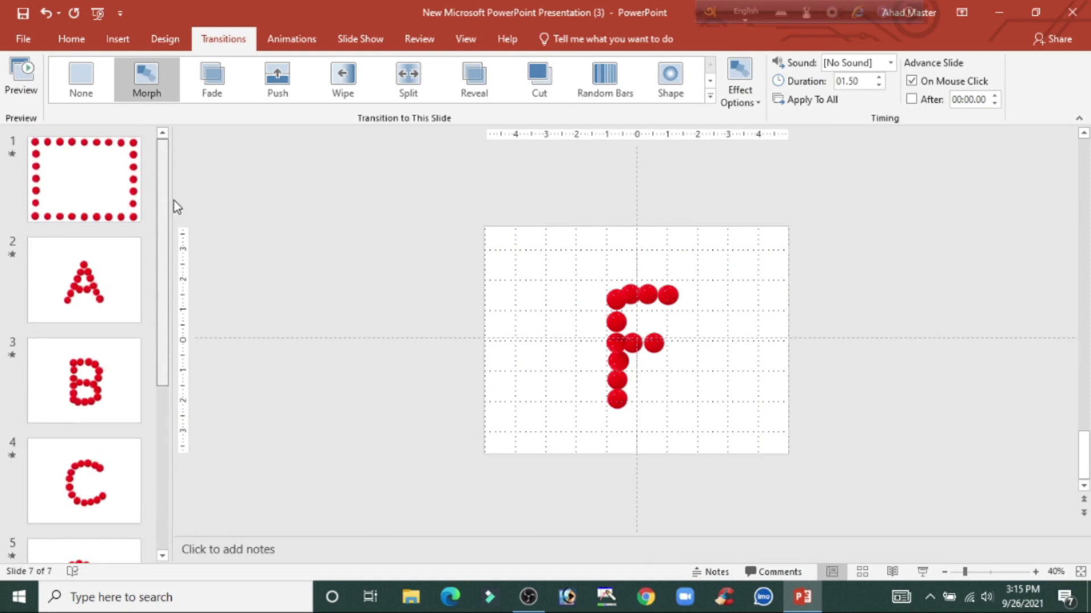
click(67, 189)
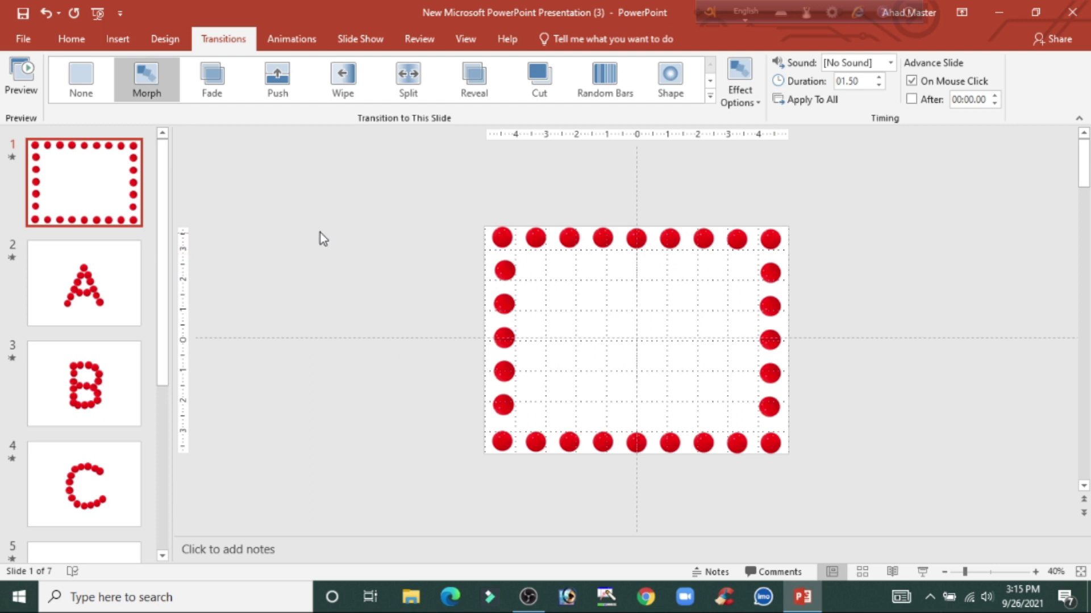
click(20, 40)
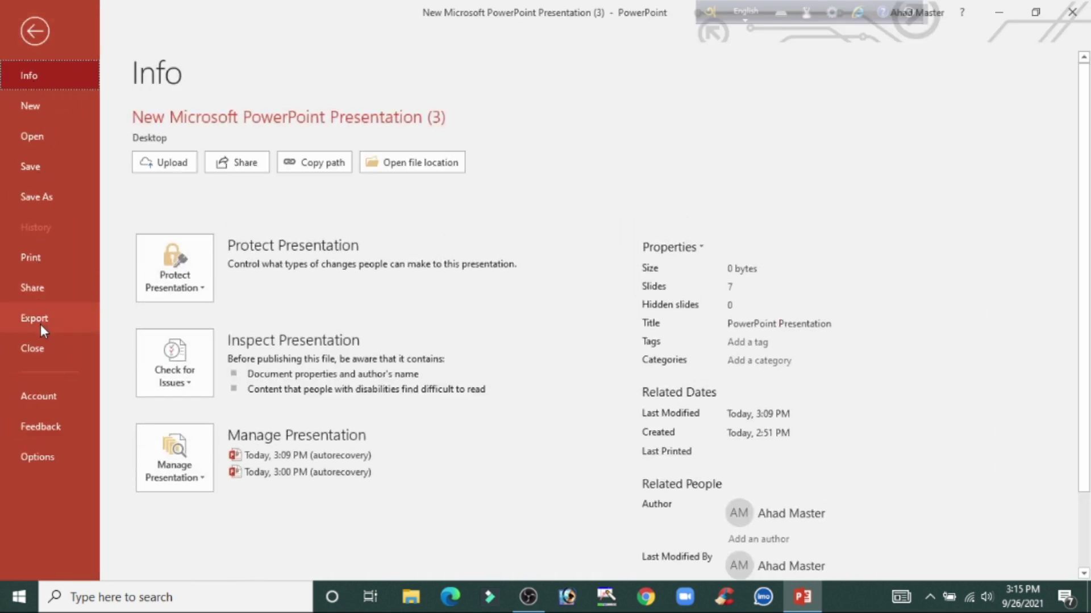
click(26, 316)
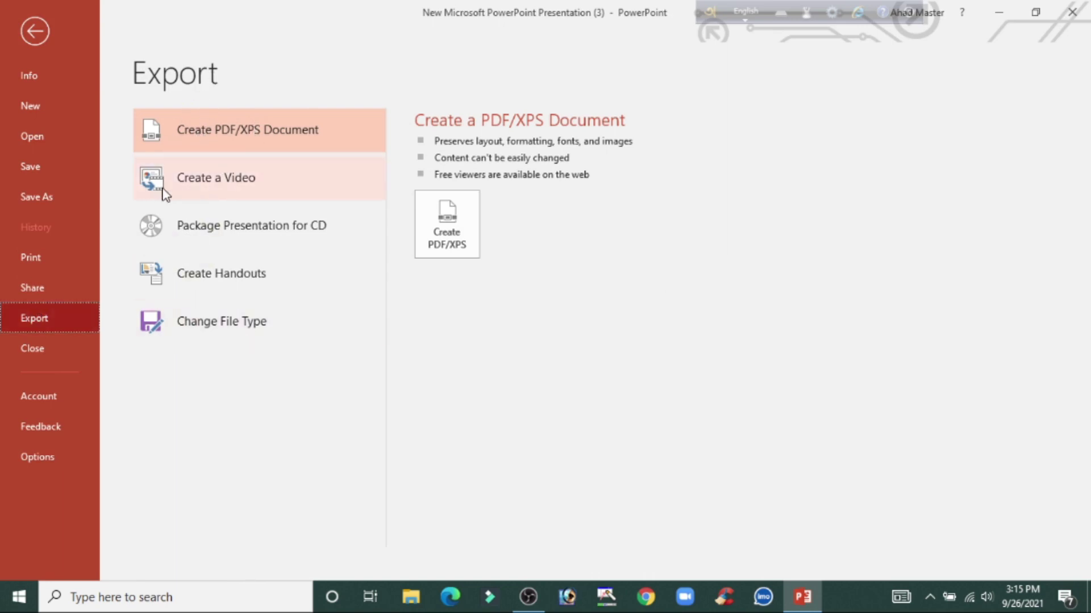
click(197, 185)
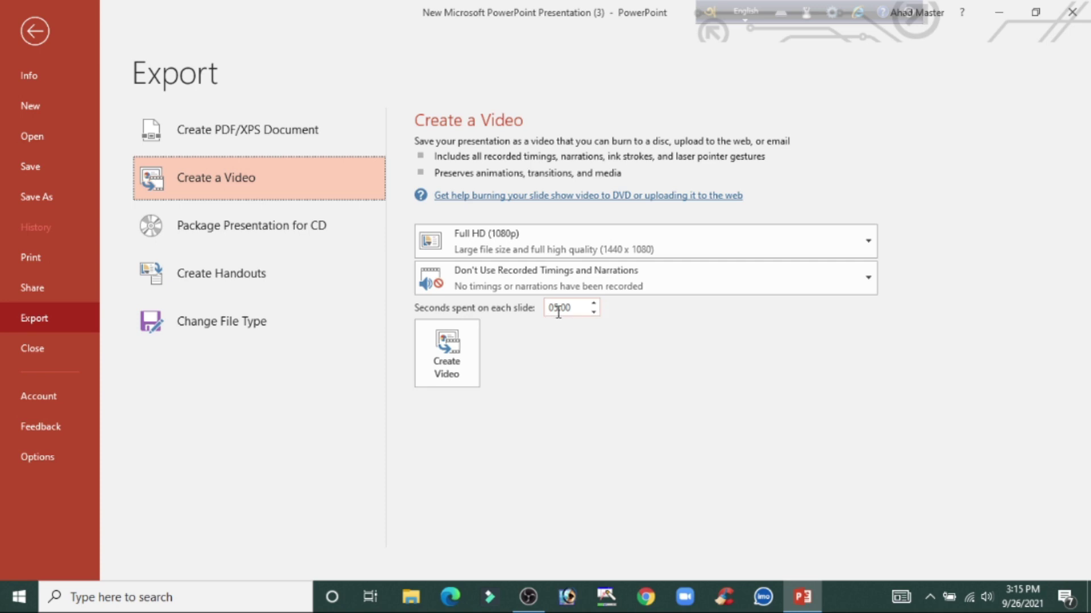
click(593, 312)
click(593, 303)
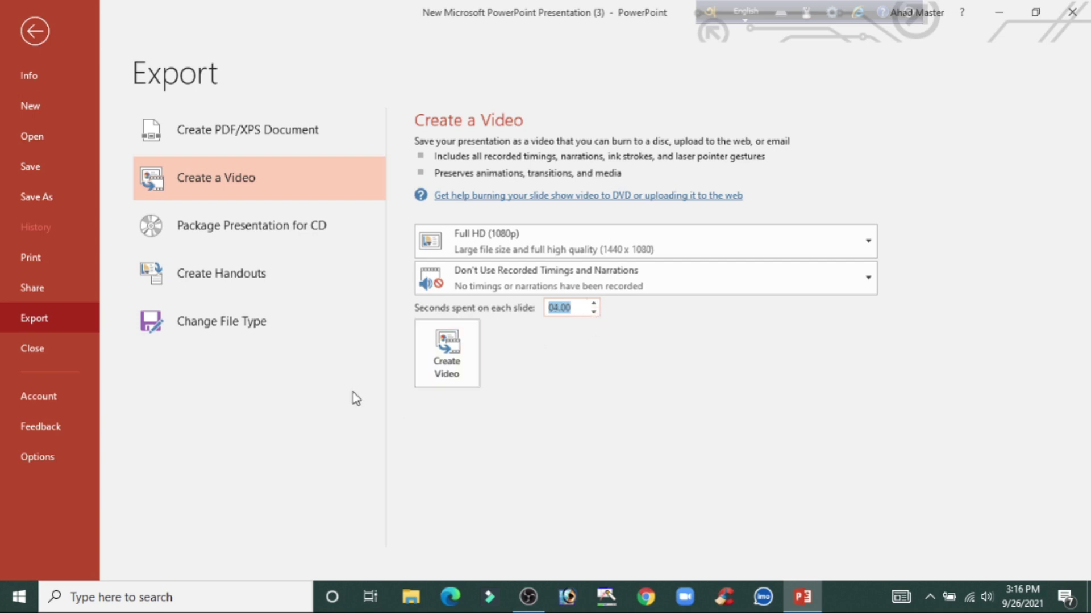
Step: Start creating the MPEG-4 video on the Desktop under the file name AAAA, and cancel the save
click(448, 357)
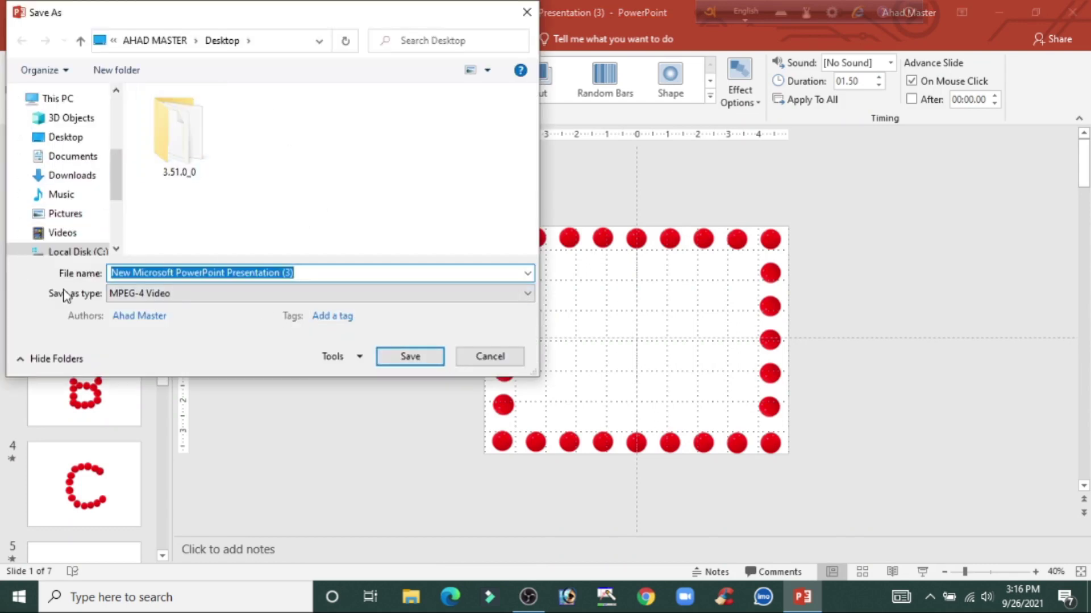
text(AAAA)
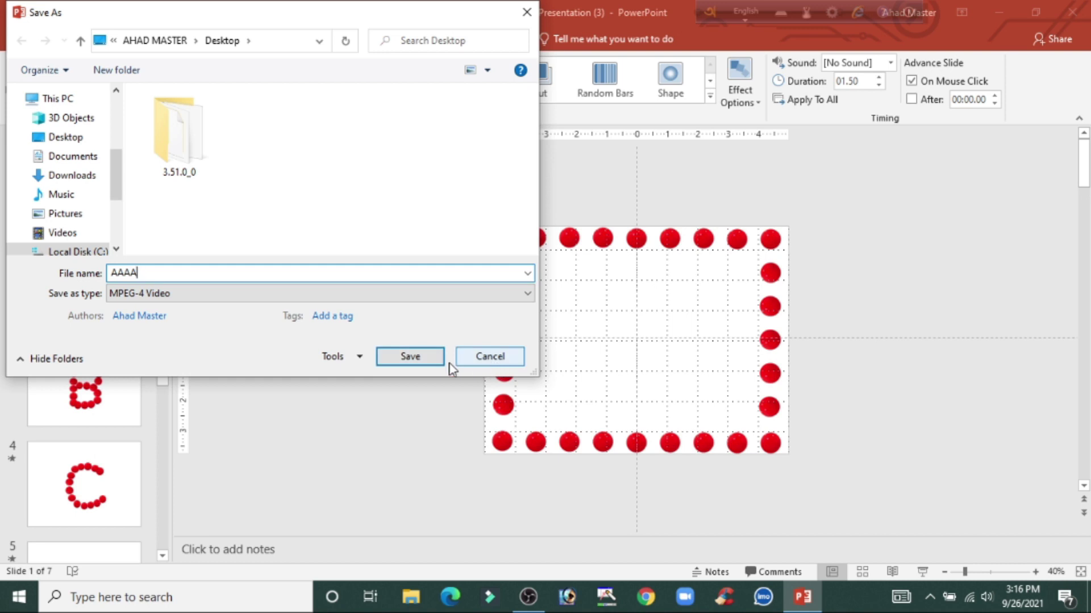
click(493, 359)
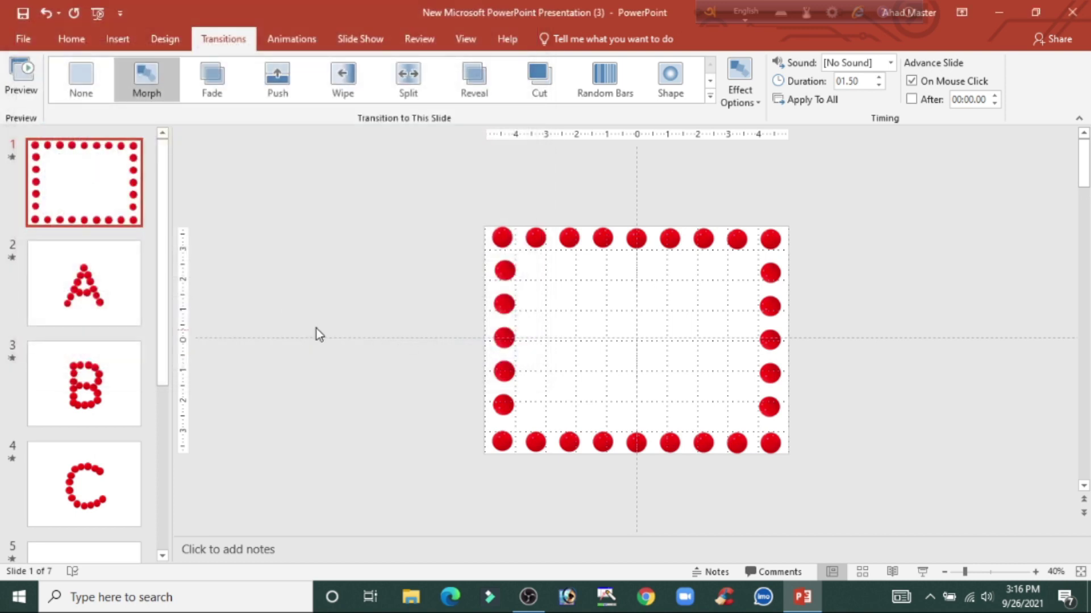